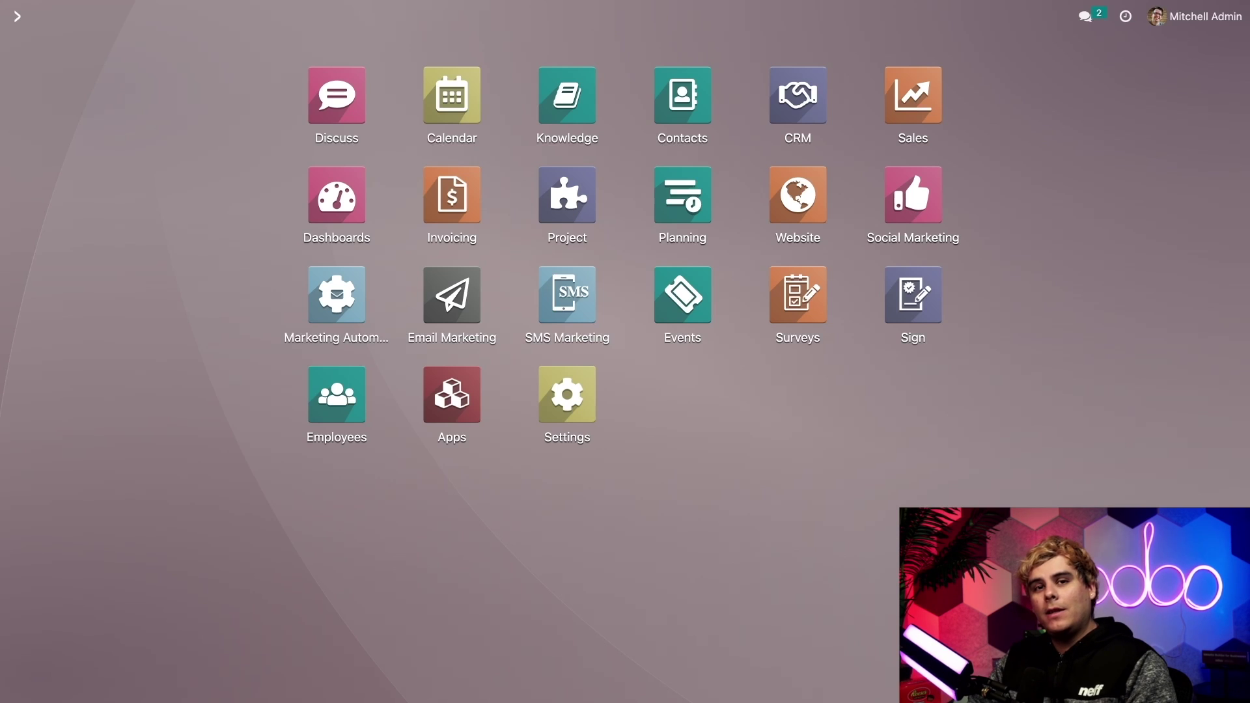
Open Email Marketing Configuration > Settings and check that Mailing Campaigns is enabled
left_click(452, 295)
left_click(443, 15)
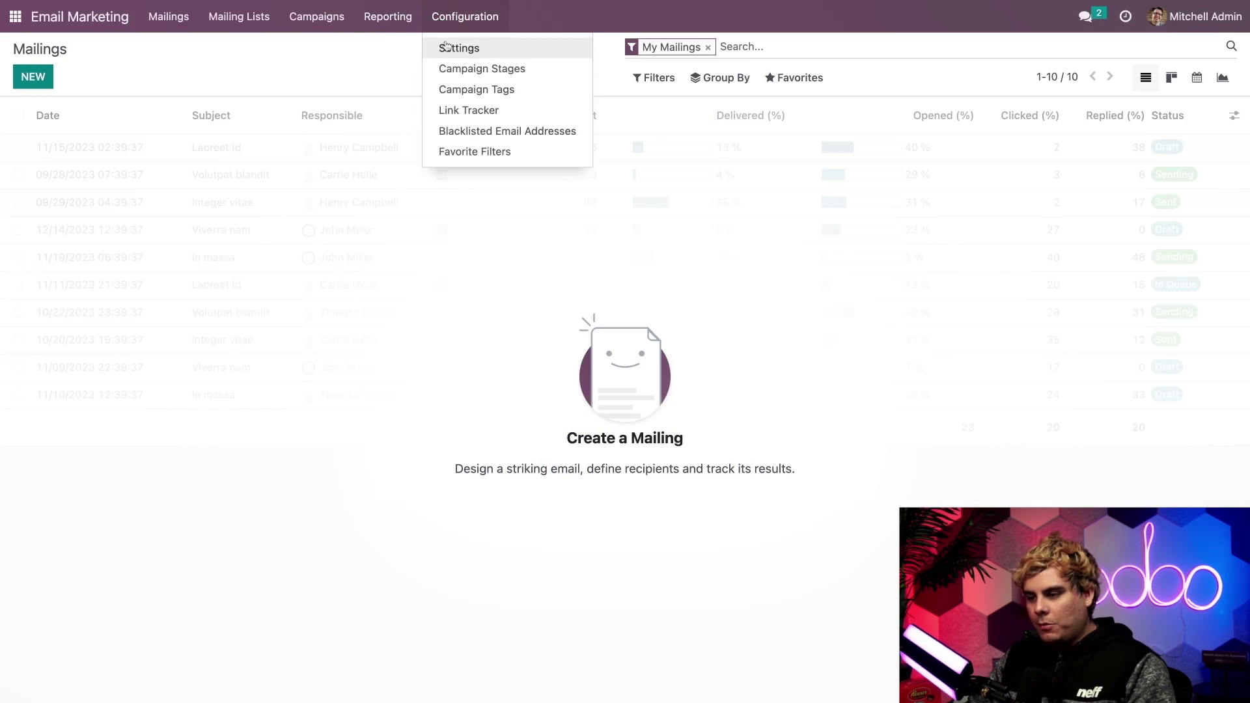
left_click(446, 46)
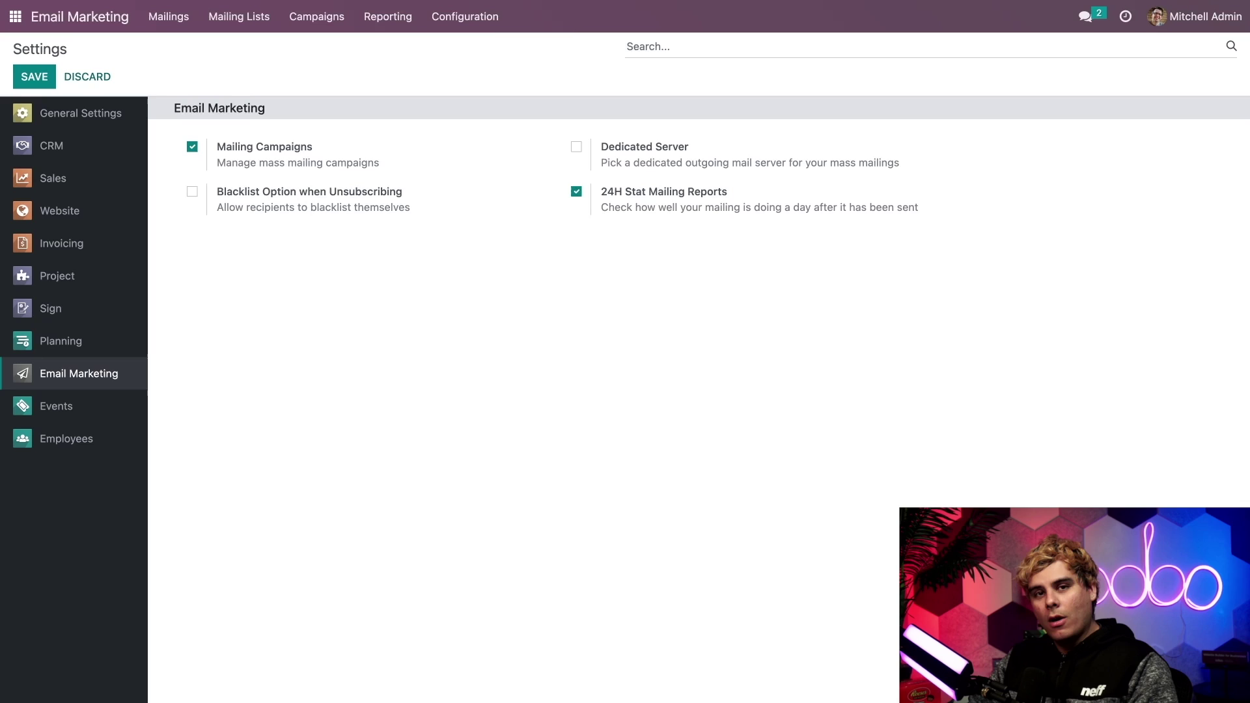
Return to the apps home screen and launch the Social Marketing app
left_click(15, 17)
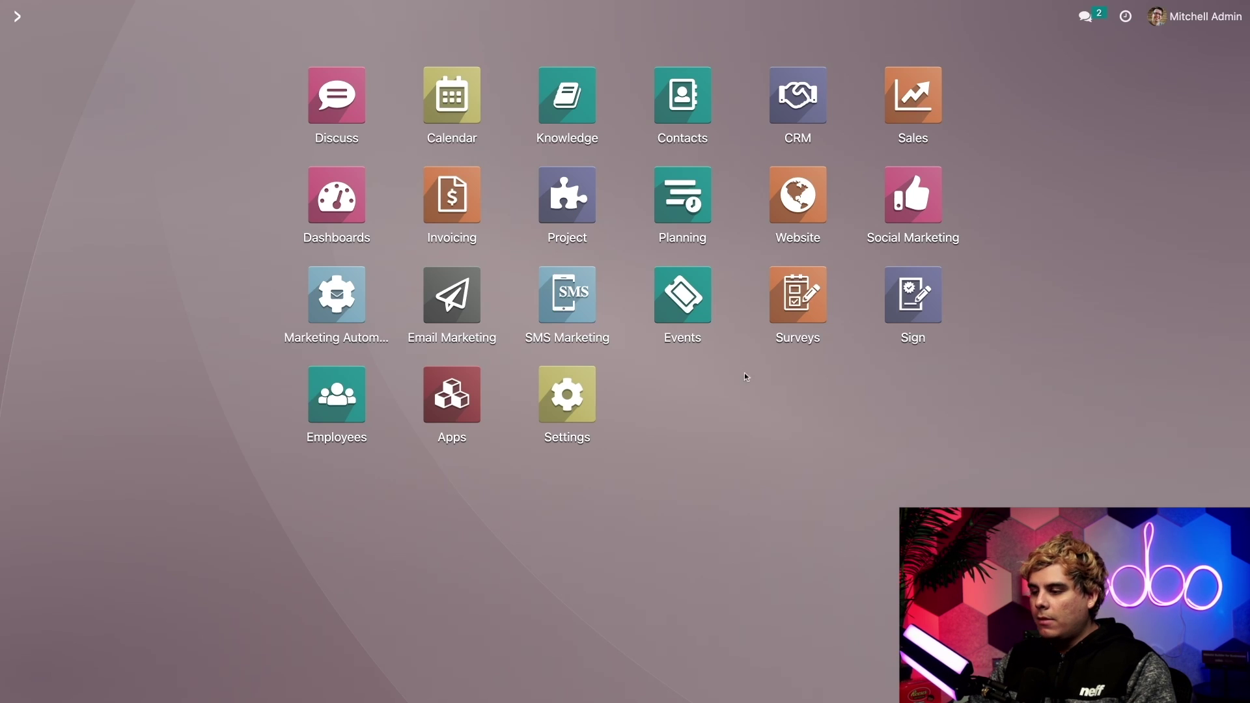
left_click(914, 201)
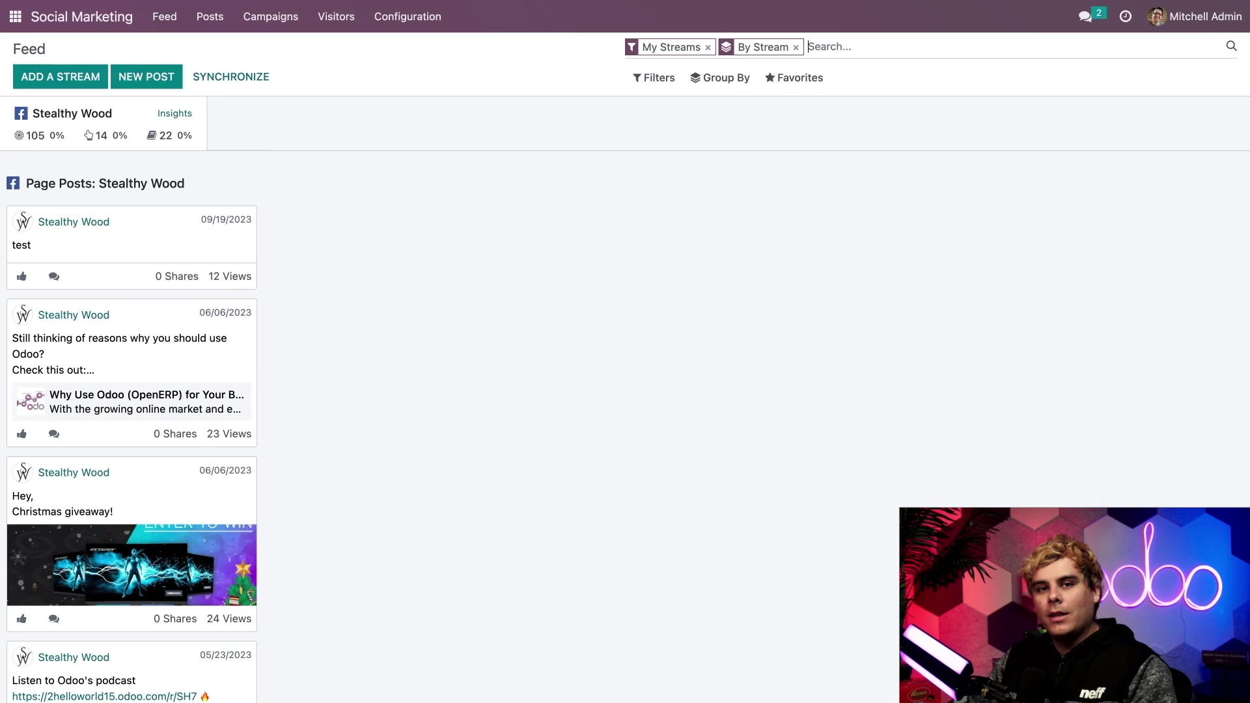
Quick-create the 'Black Friday Super Sale' campaign tagged Black Friday, Marketing and Sales
left_click(277, 24)
left_click(48, 78)
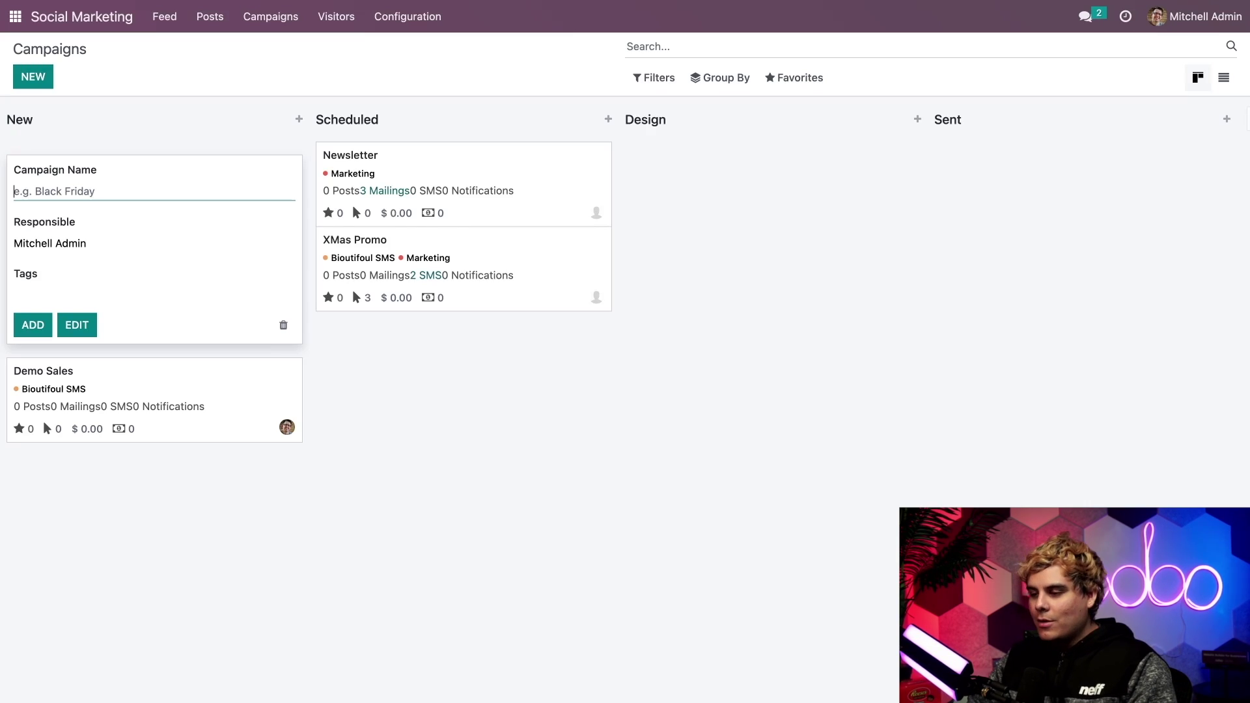
type("Black ")
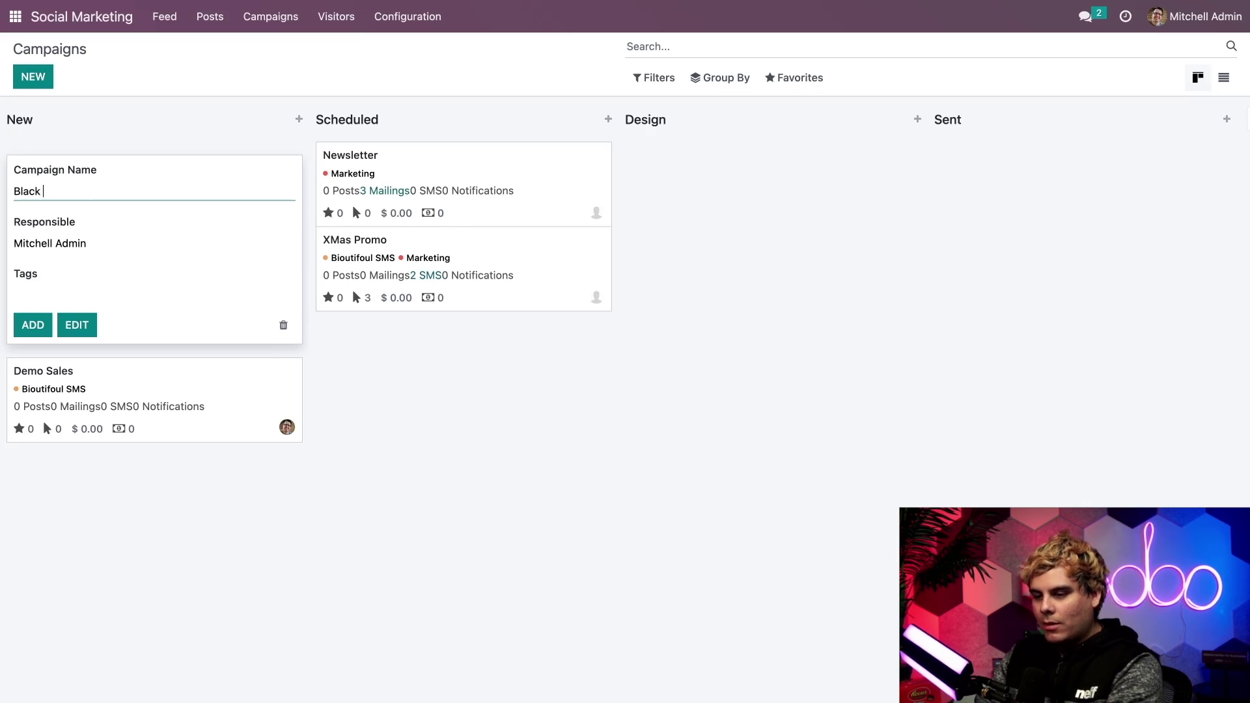
type("Friday Su")
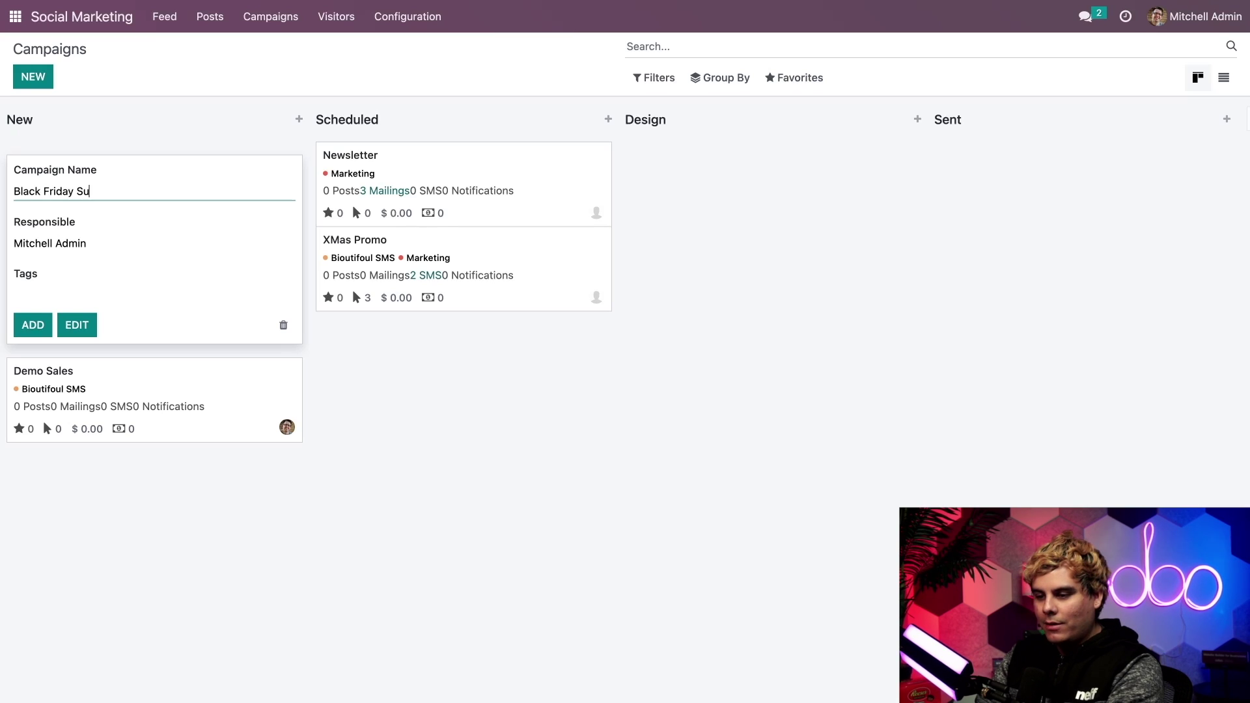
type("per Sale")
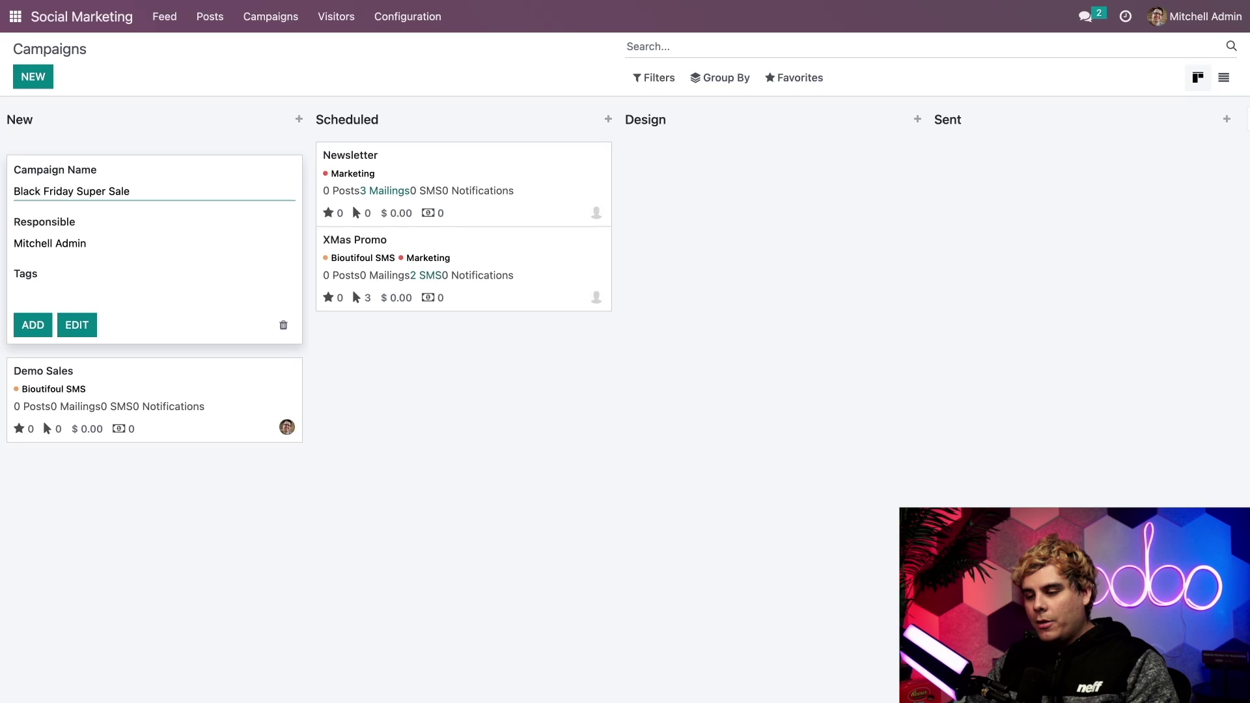
left_click(50, 289)
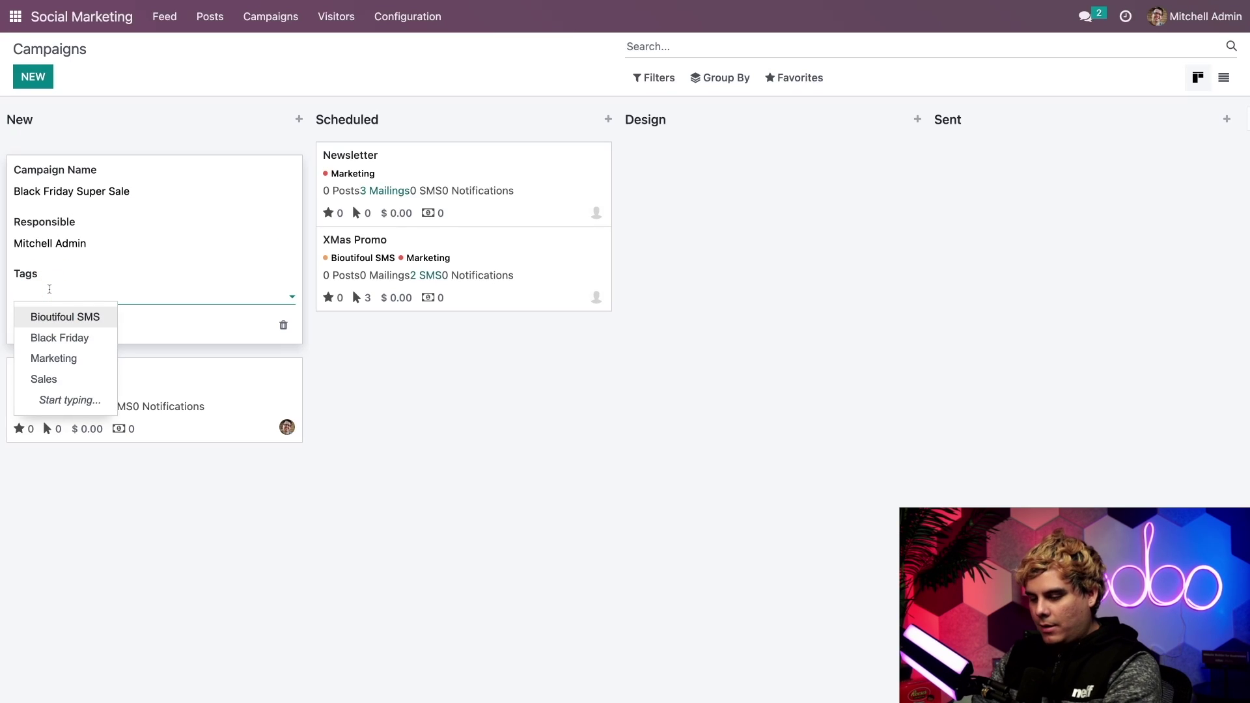
left_click(59, 338)
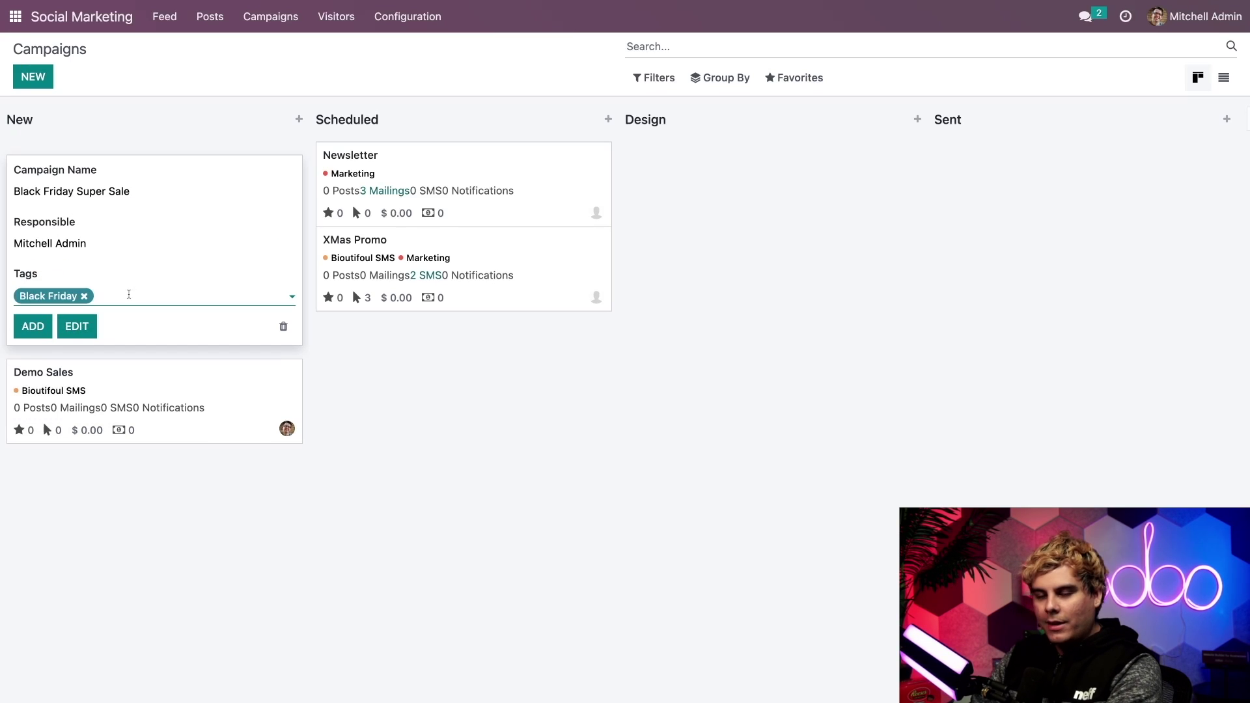
type("mark")
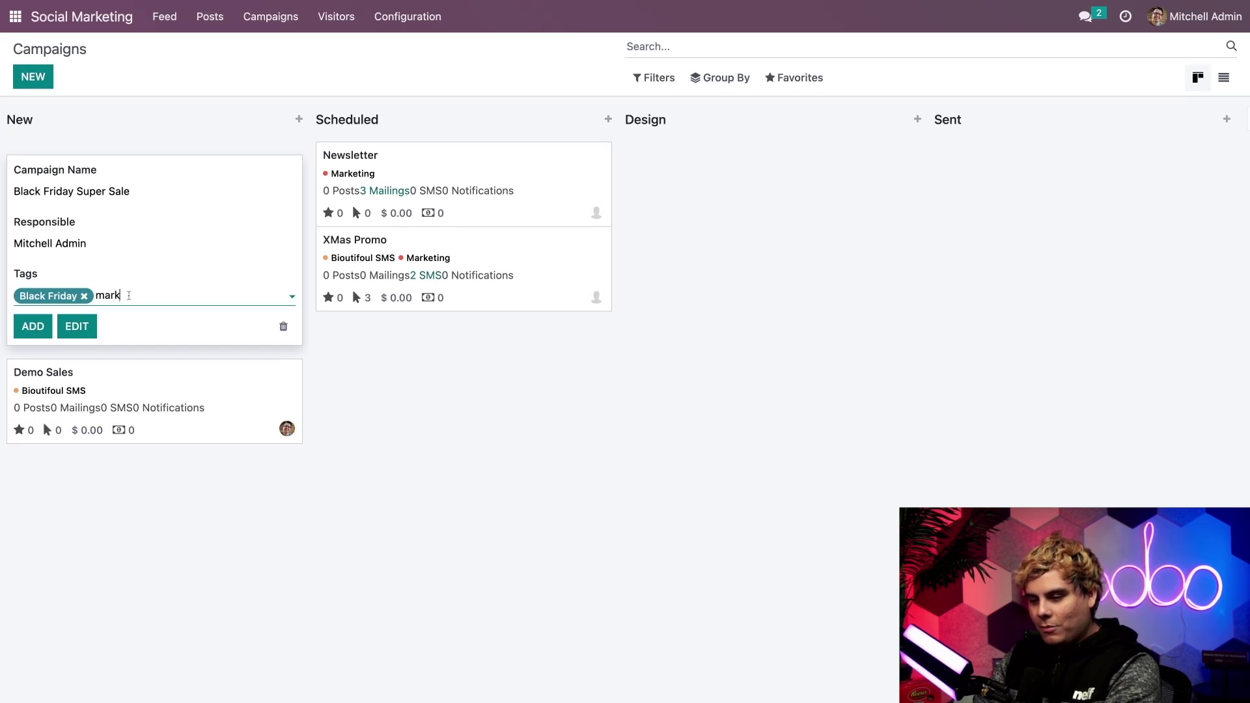
left_click(130, 316)
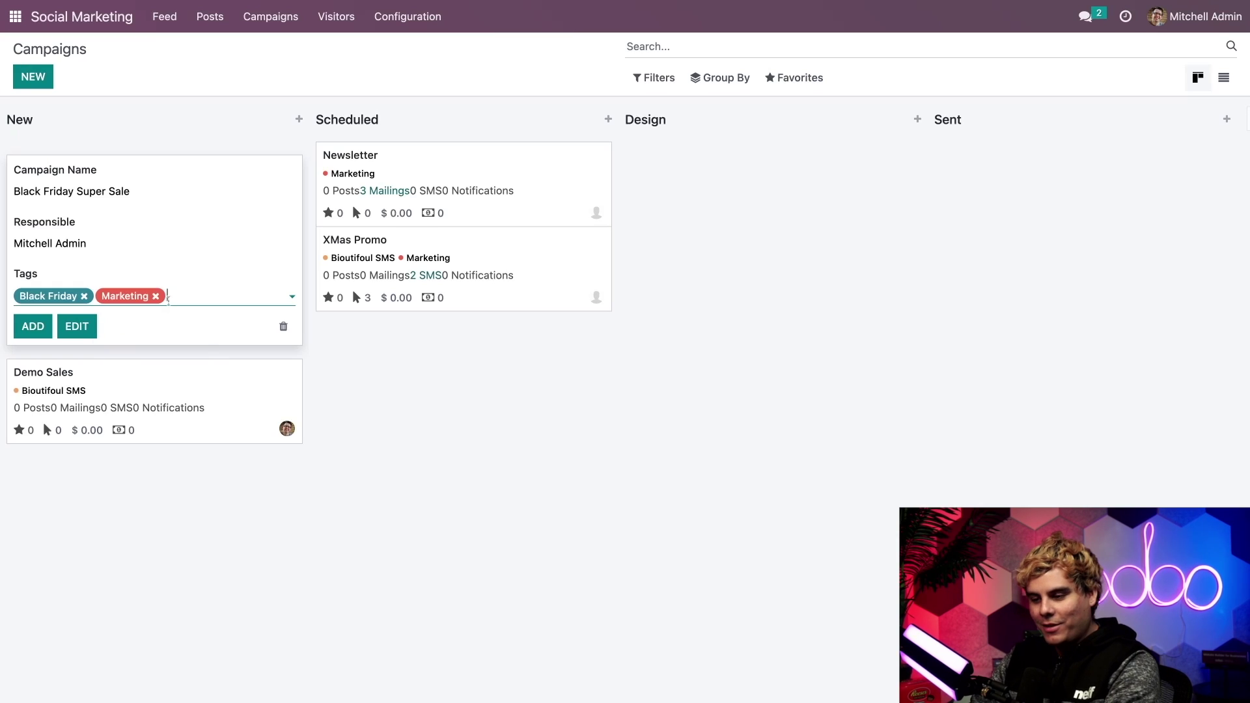
type("sales")
left_click(200, 316)
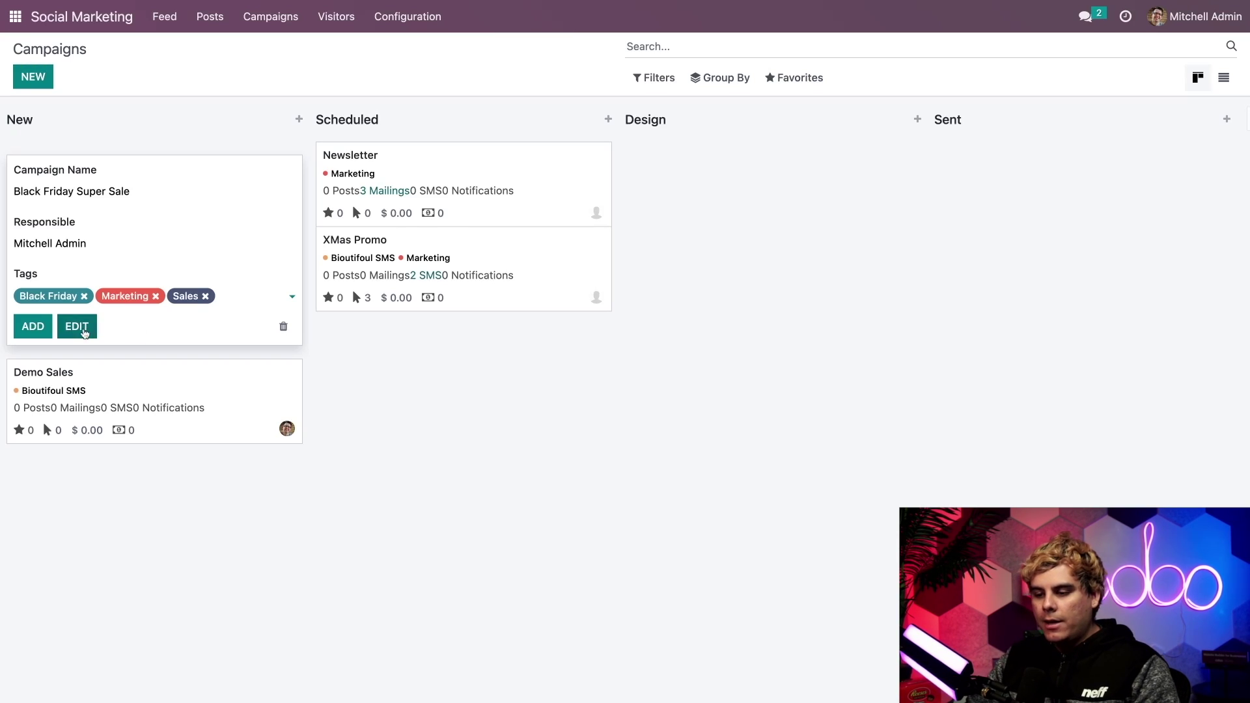
Open the Black Friday Super Sale campaign's quick-create card as a full form
left_click(78, 326)
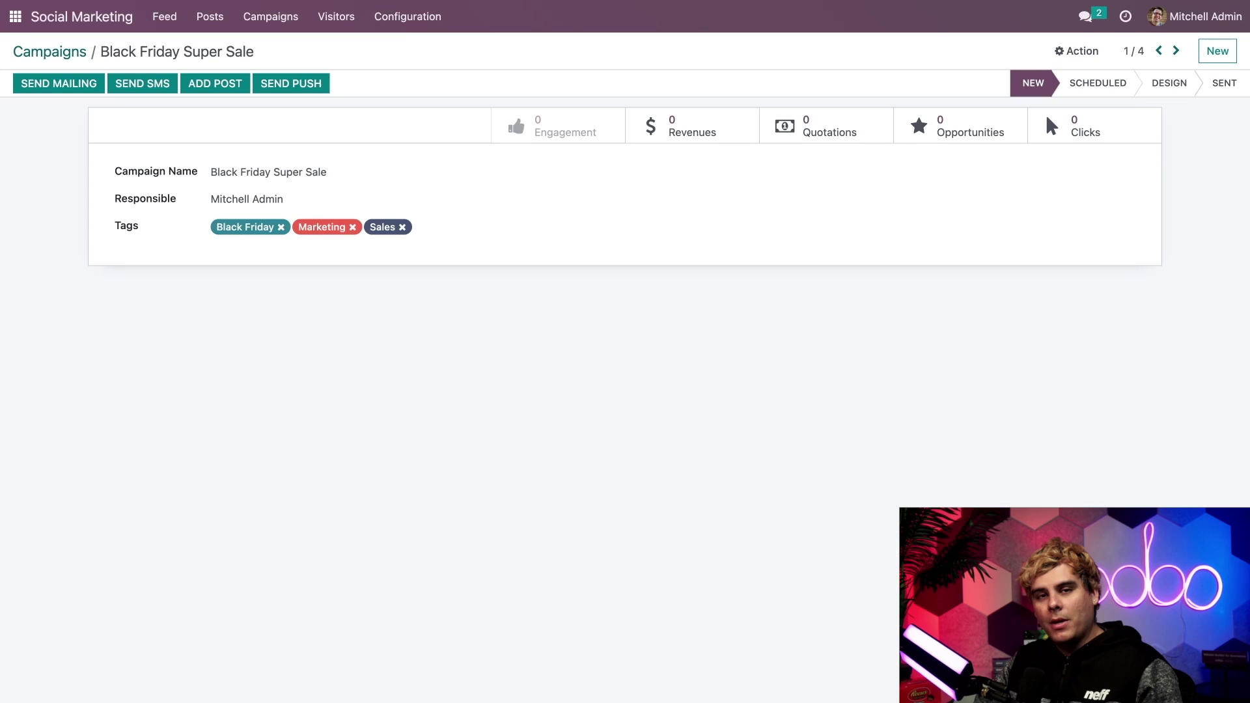
Create a campaign mailing 'Black Friday Sale! Up to 99% off!!!!!' targeting Lead/Opportunity recipients
left_click(59, 83)
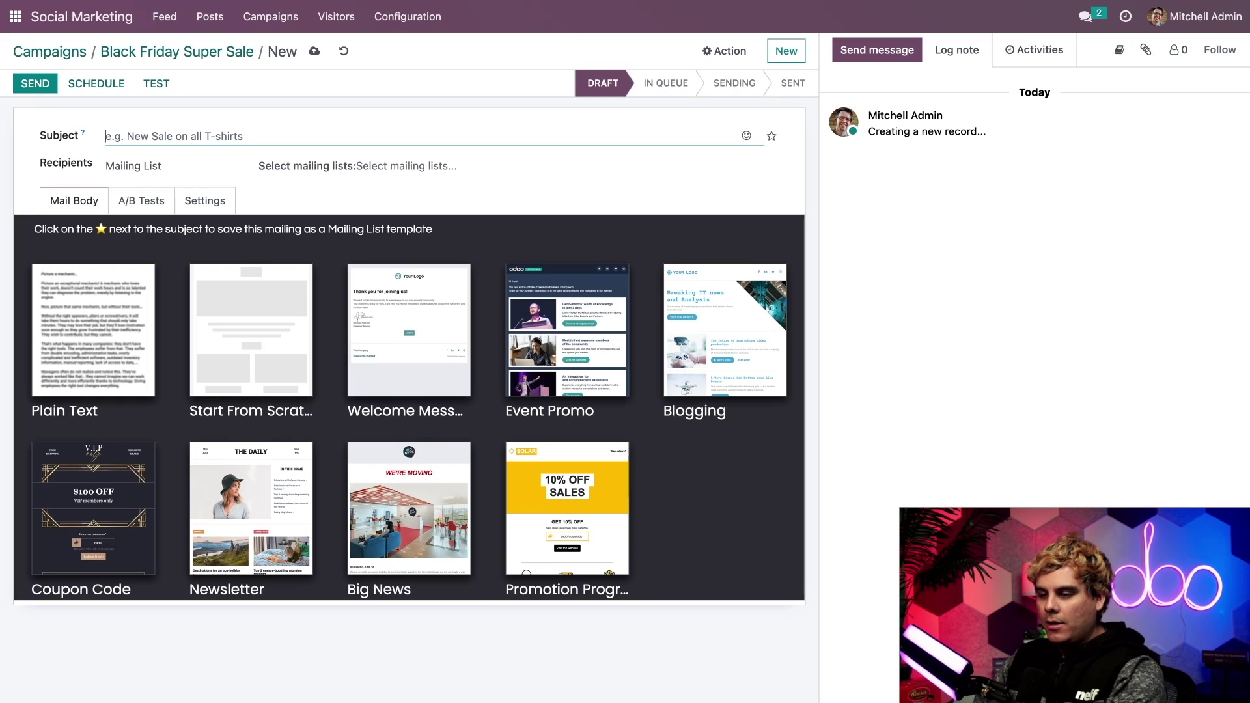
type("Black Friday Sale! Up to 99% off!!")
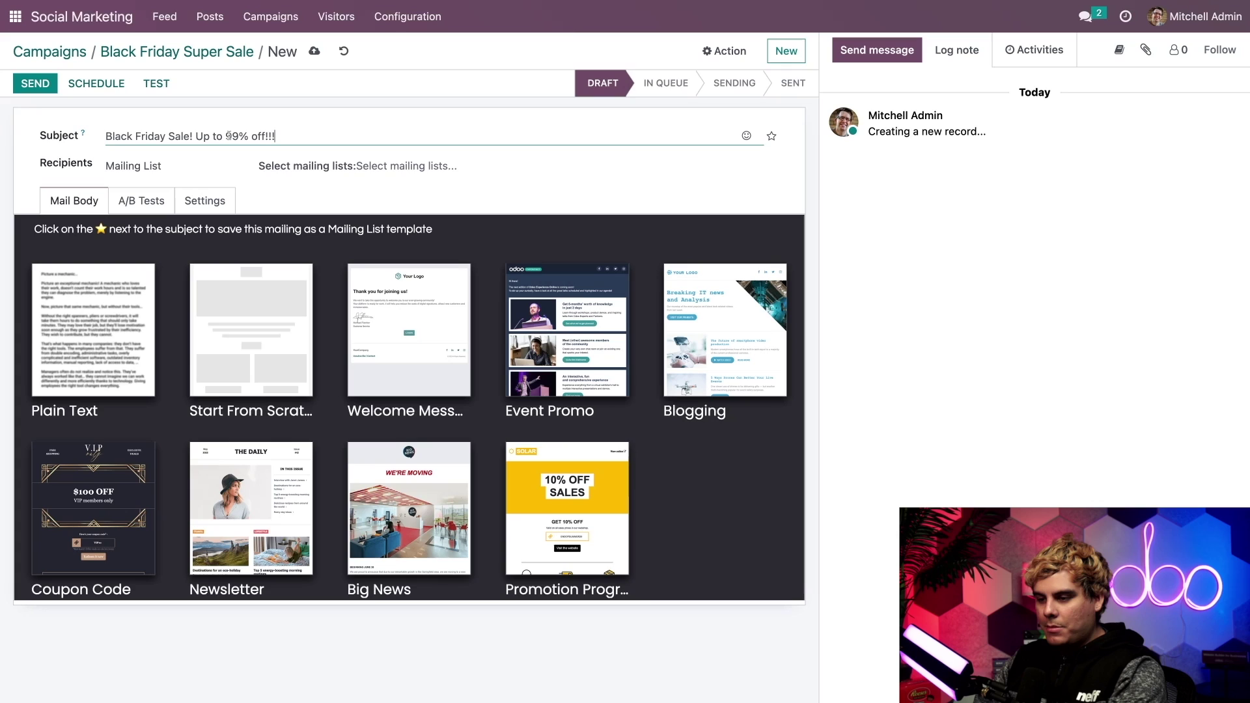
type("!!!")
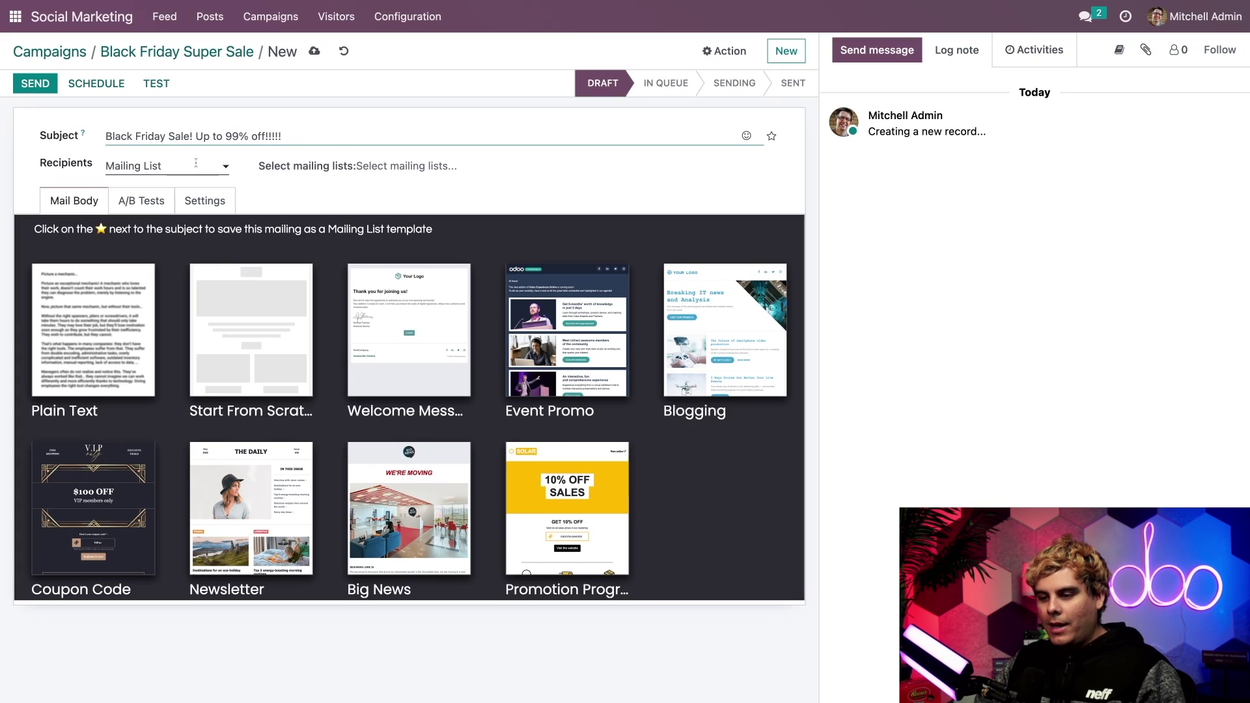
left_click(161, 166)
left_click(163, 233)
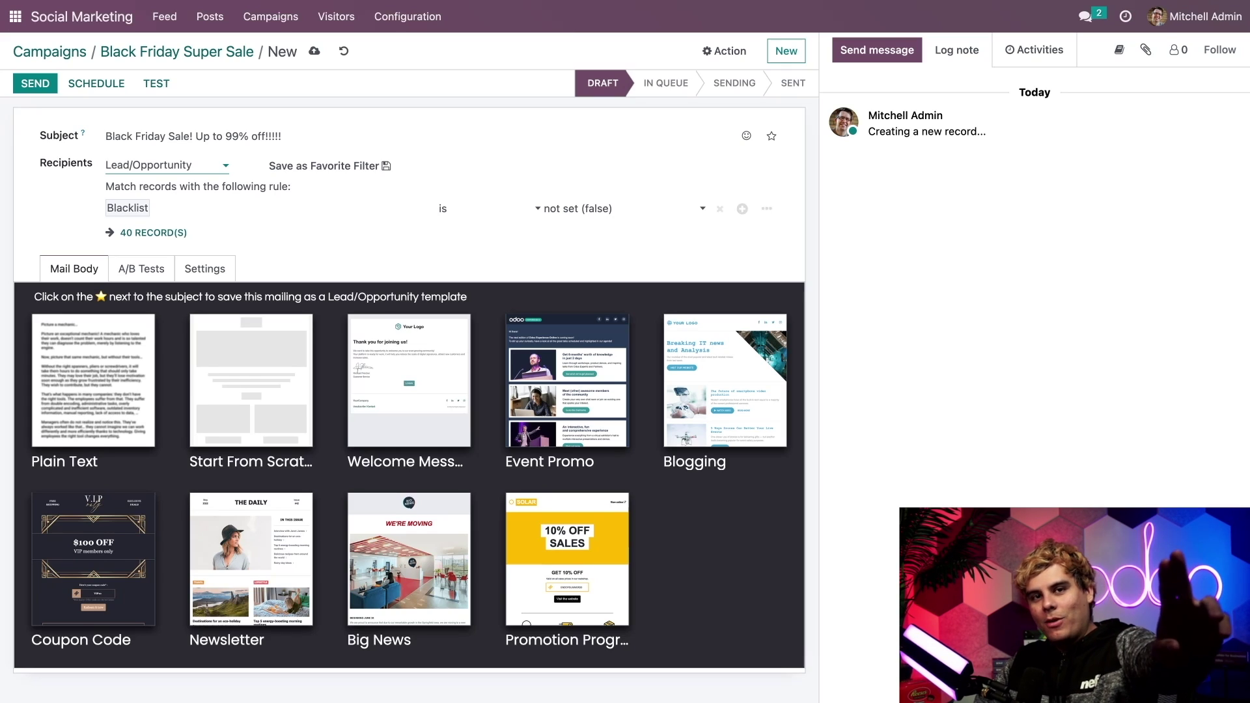
Apply the Promotion Program template and change the headline to 1-99% OFF
left_click(571, 559)
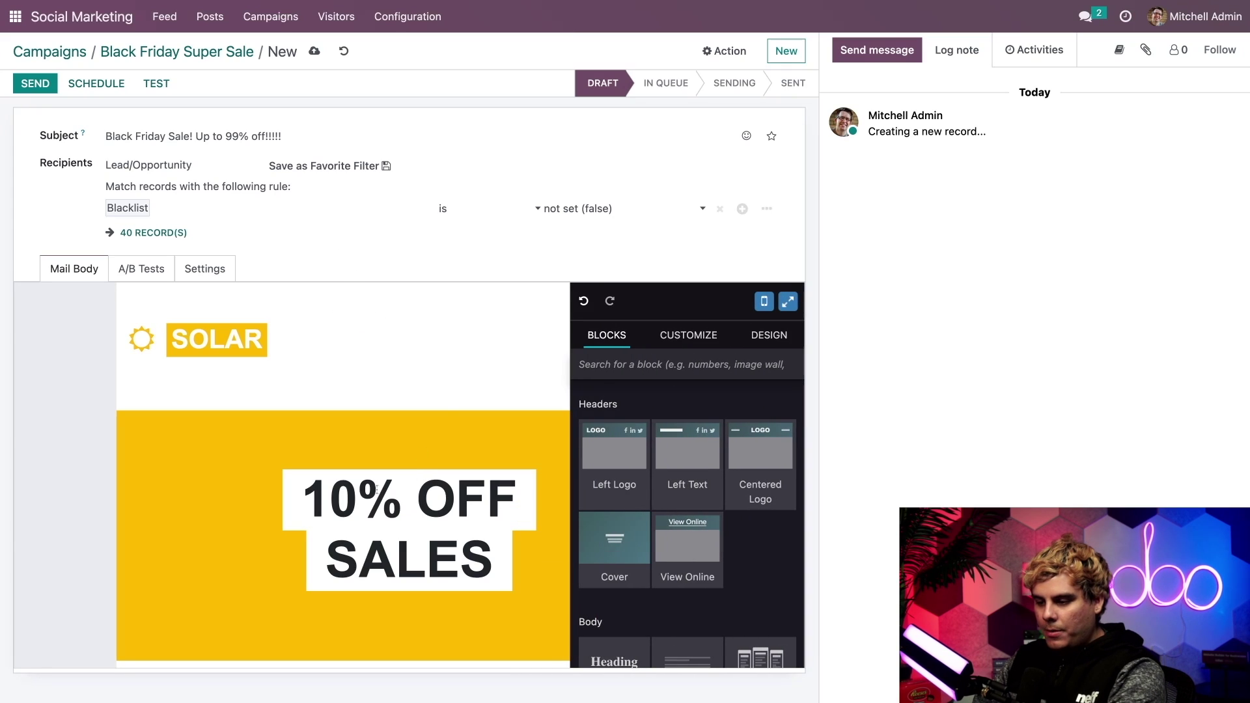
left_click(354, 499)
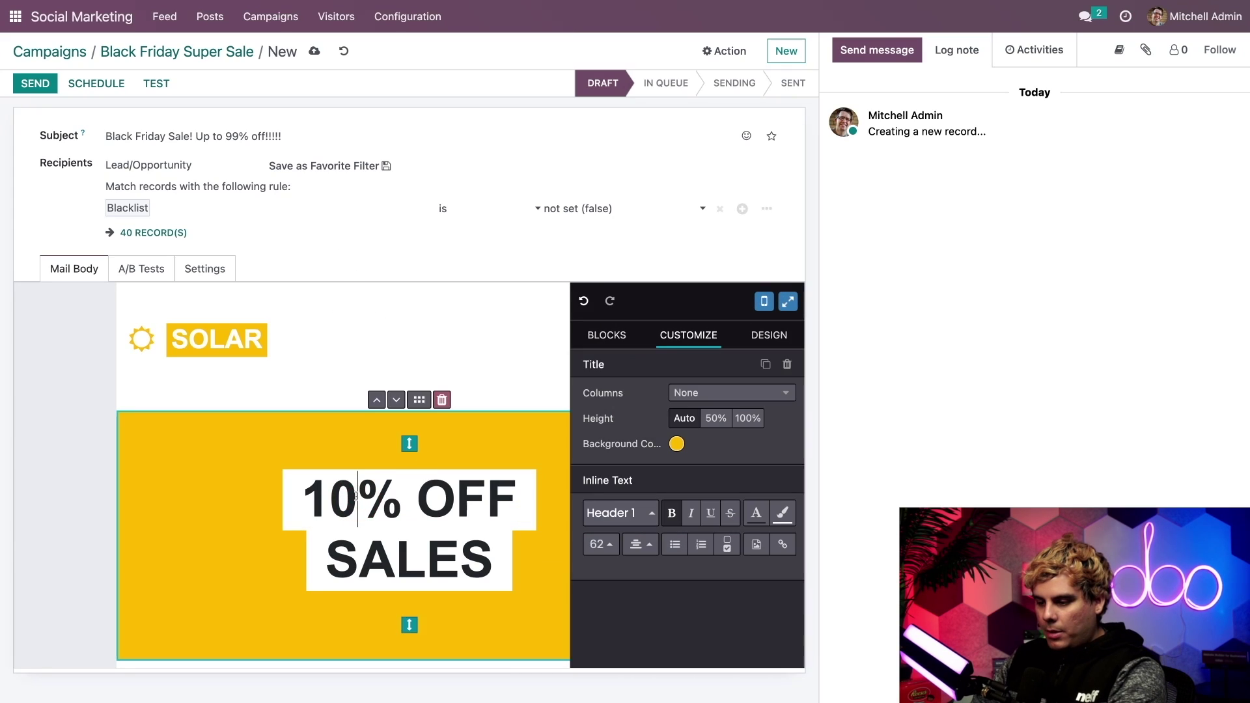
key("BackSpace")
type("-99")
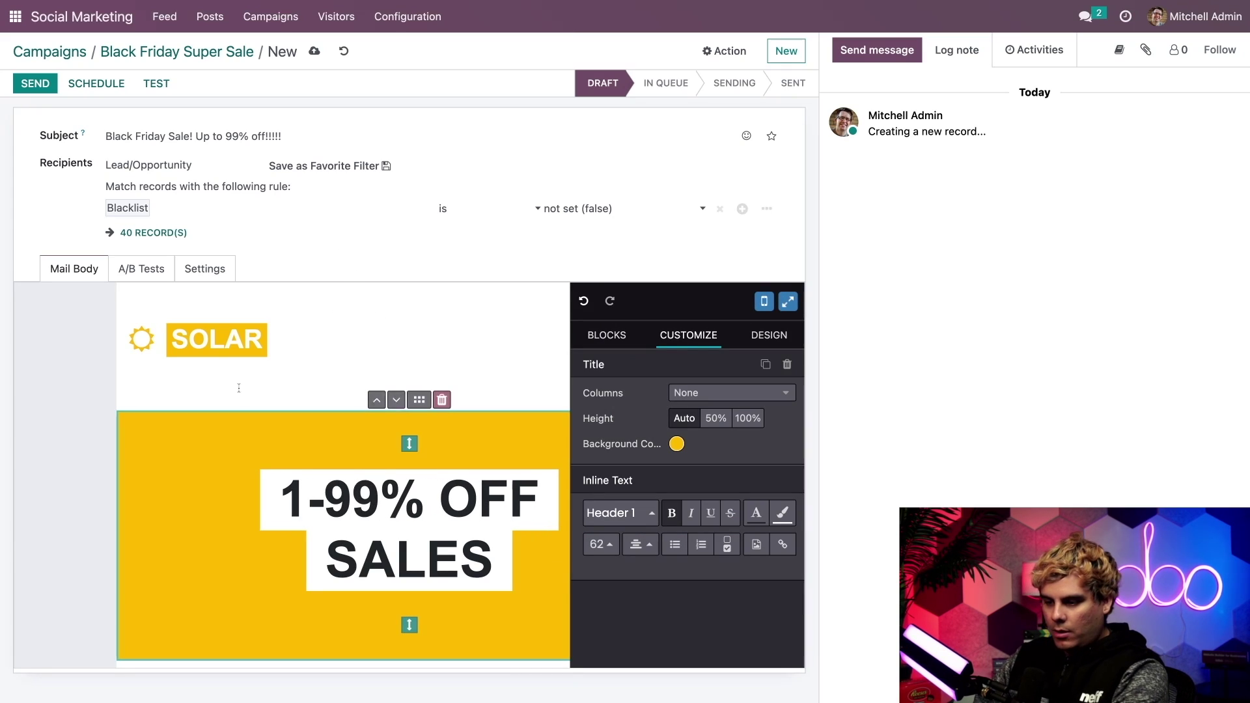
Replace the SOLAR logo text with 'Many Wows' and save the mailing
double_click(210, 343)
type("Wow")
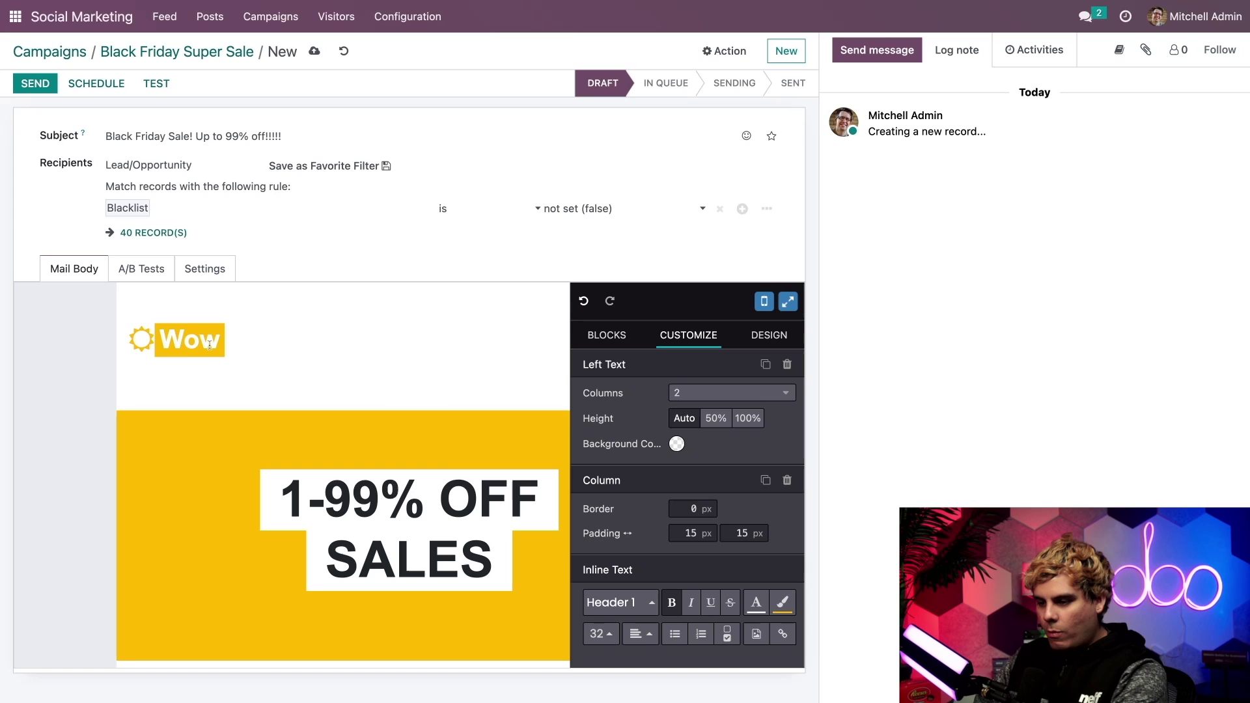
key("BackSpace")
key("BackSpace")
key("BackSpace")
type("May")
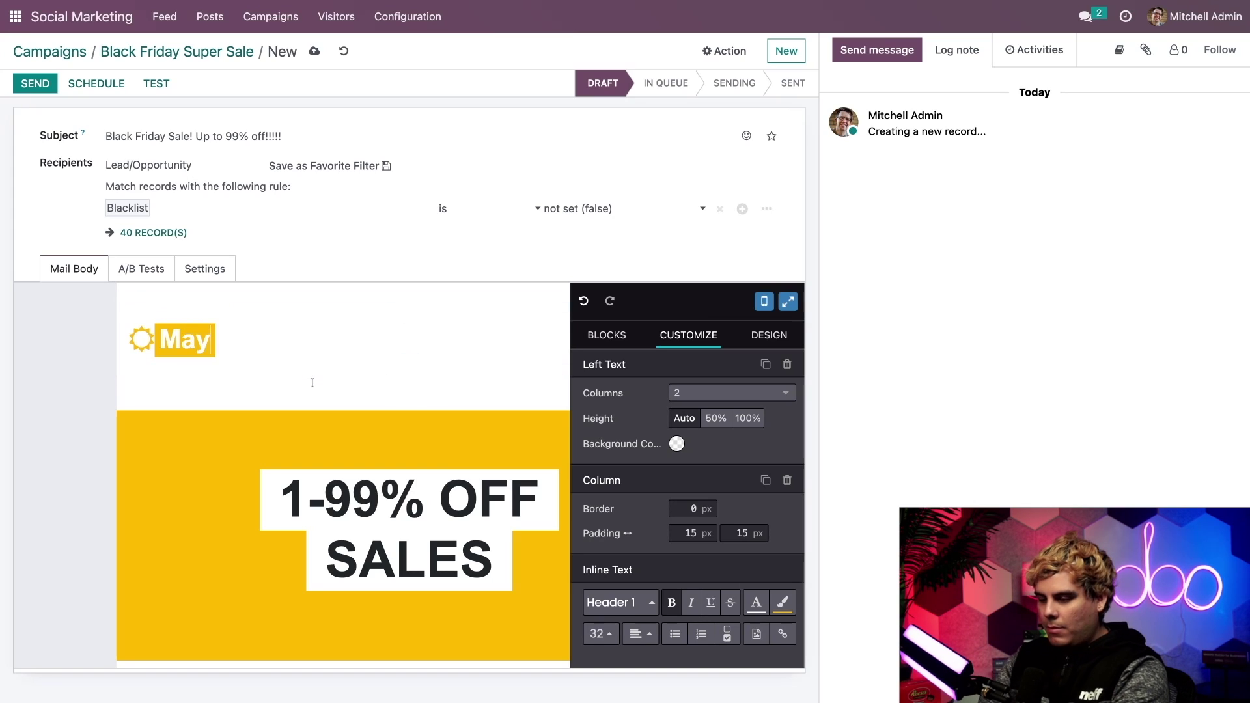
type(" Wows")
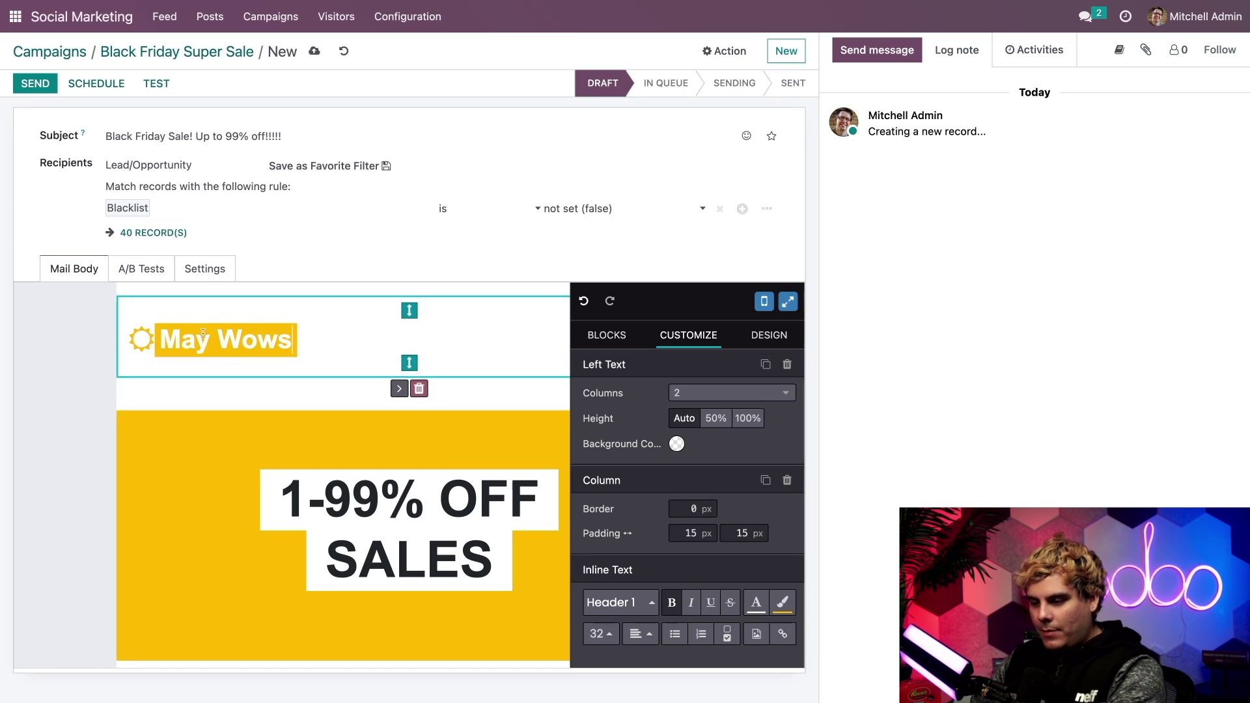
left_click(194, 339)
type("n")
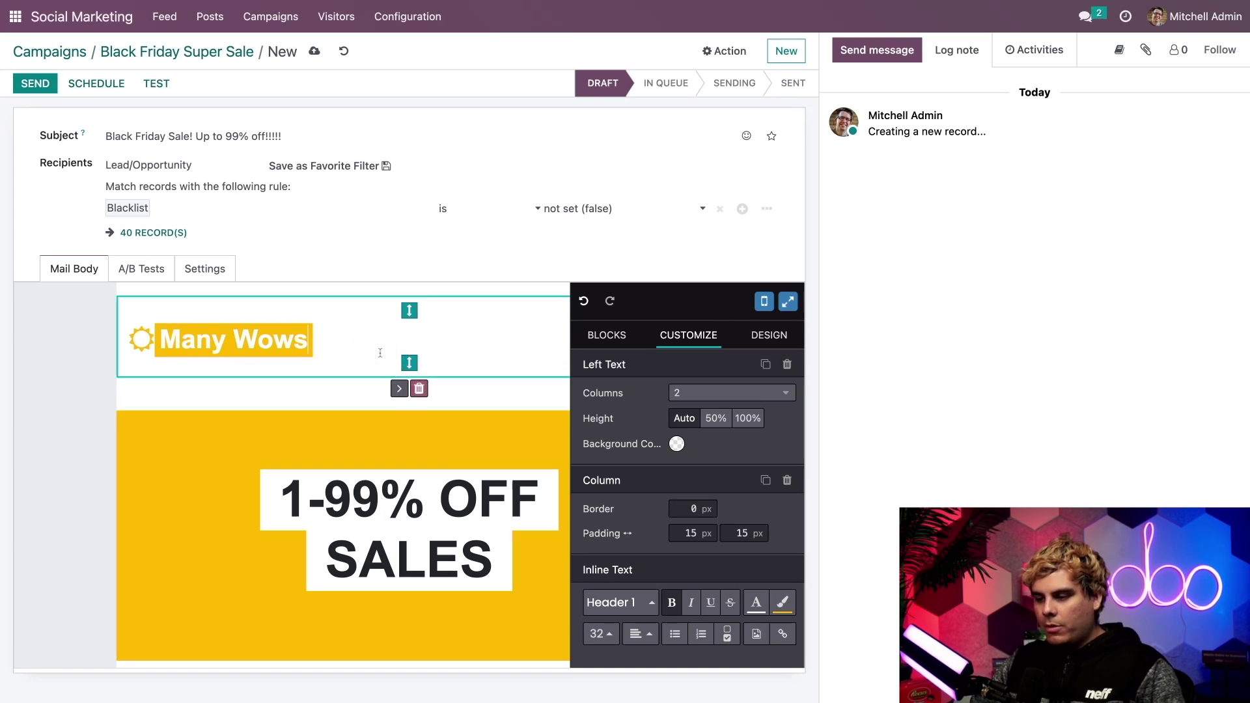
left_click(314, 51)
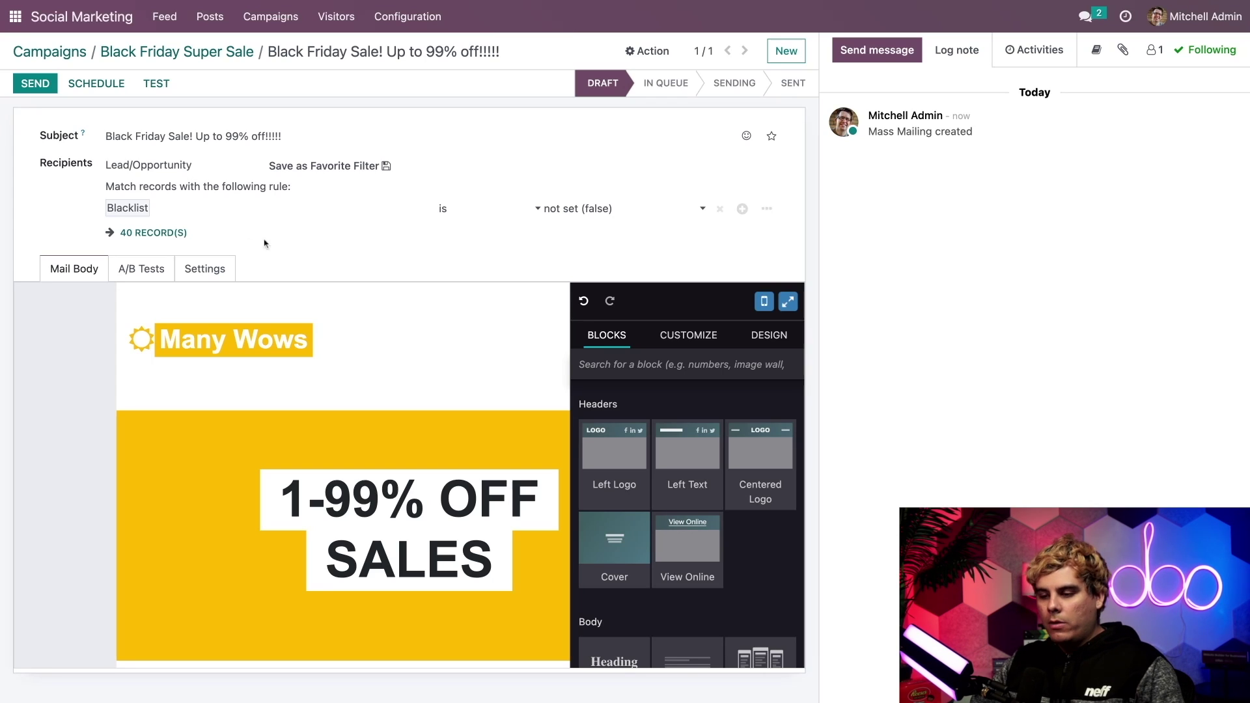
Toggle Allow A/B Testing on and off, leave it disabled, and view the Settings tab
left_click(158, 274)
left_click(155, 304)
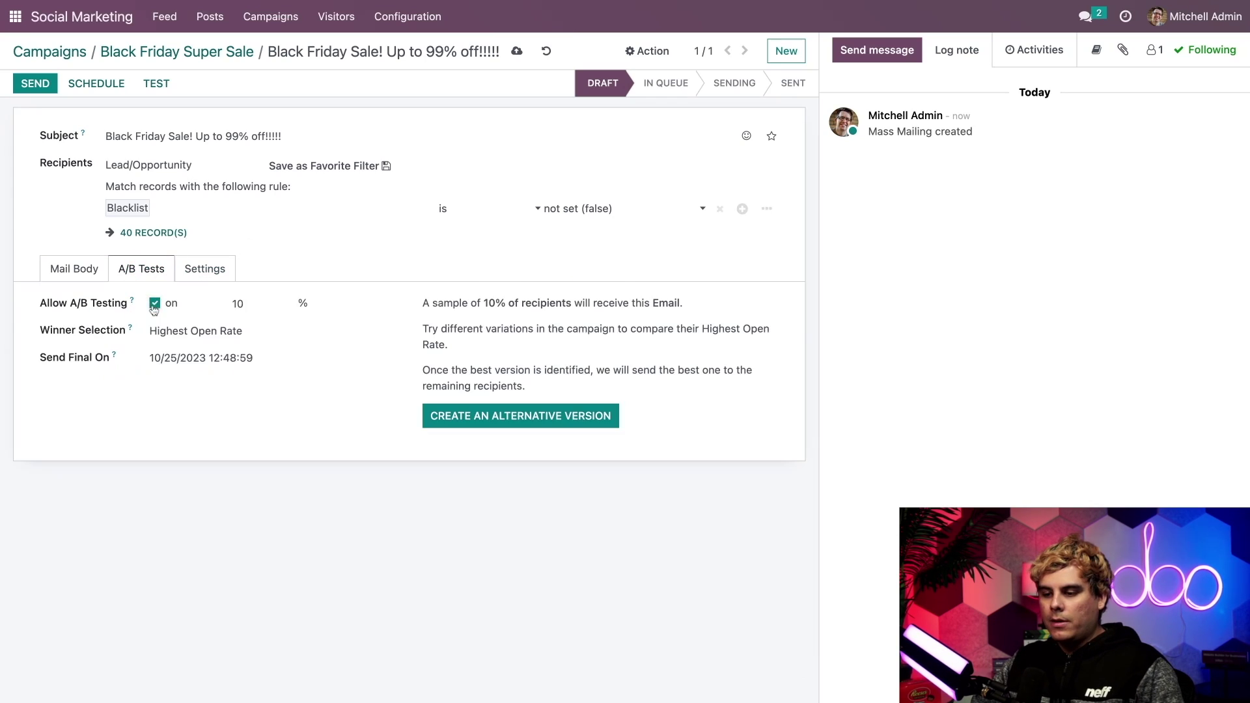
left_click(154, 303)
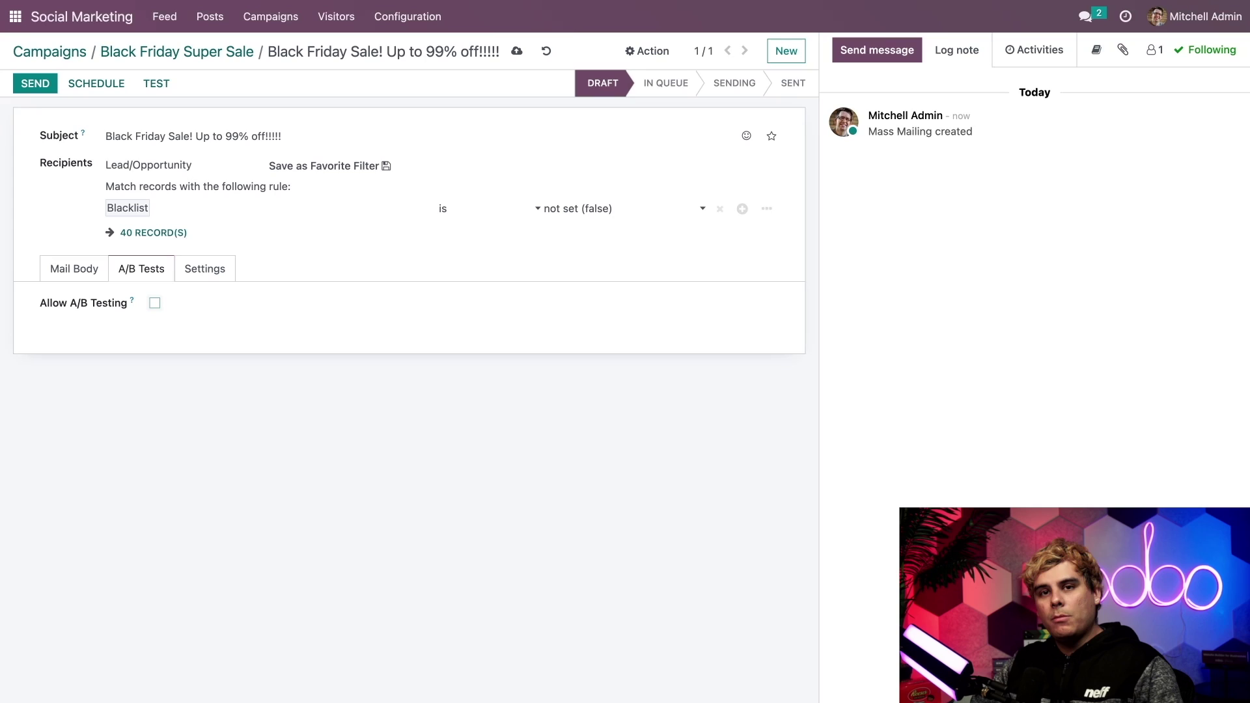
left_click(154, 302)
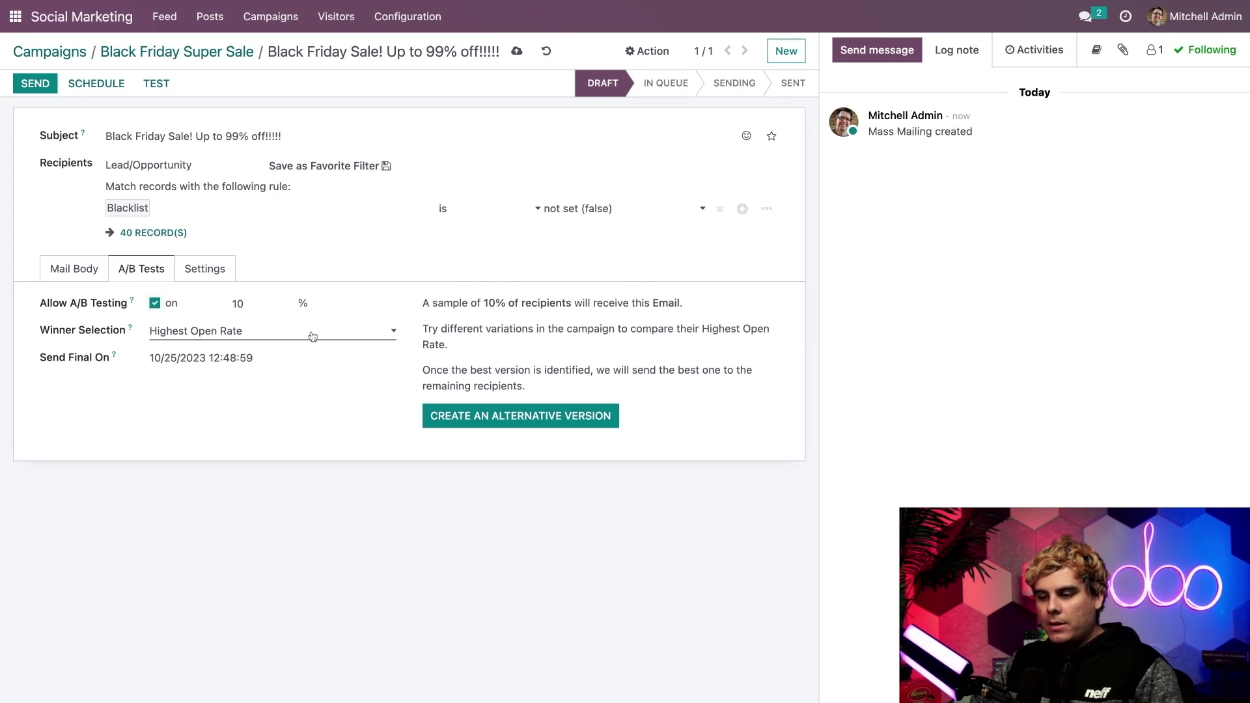
left_click(155, 303)
left_click(195, 270)
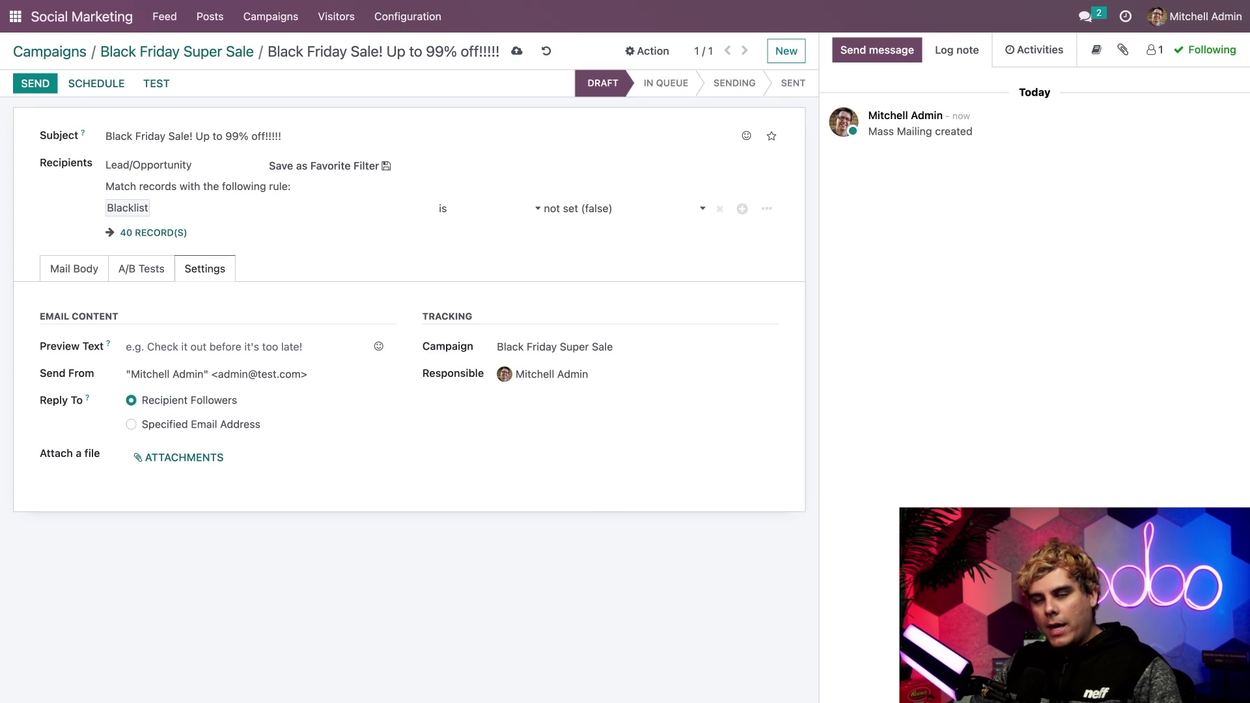
Save the Black Friday email and go back to the Black Friday Super Sale campaign
left_click(515, 53)
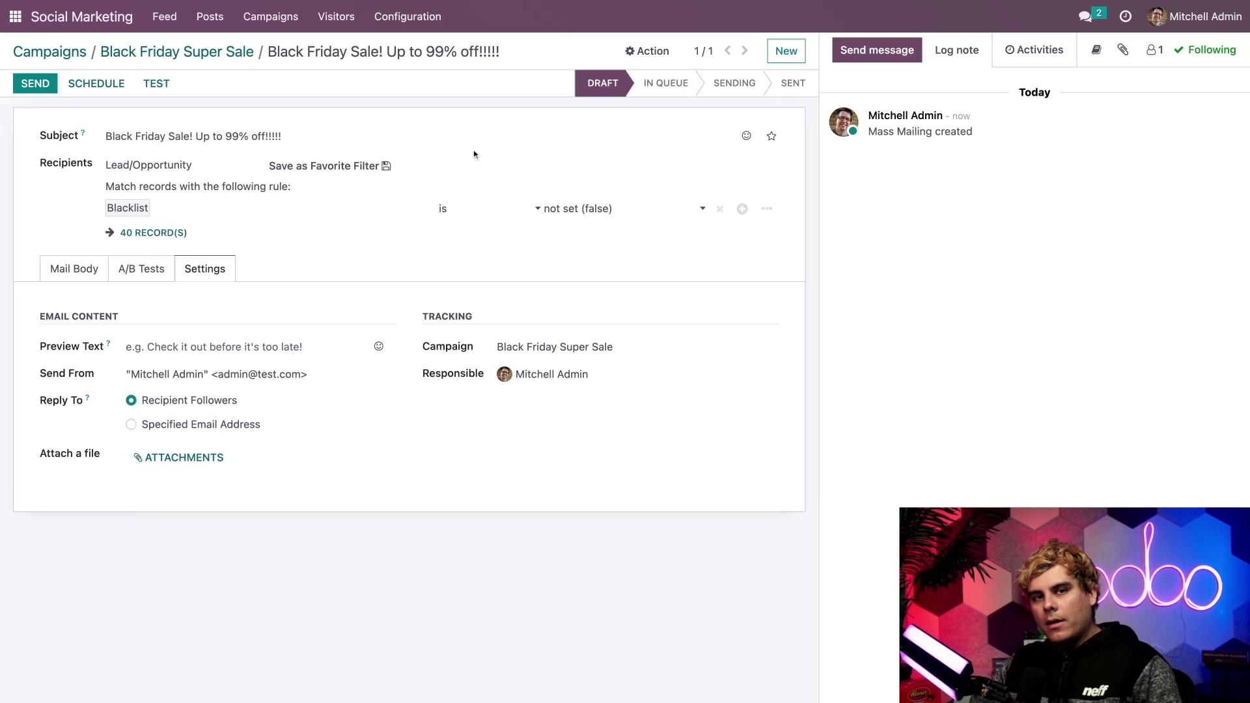
left_click(234, 56)
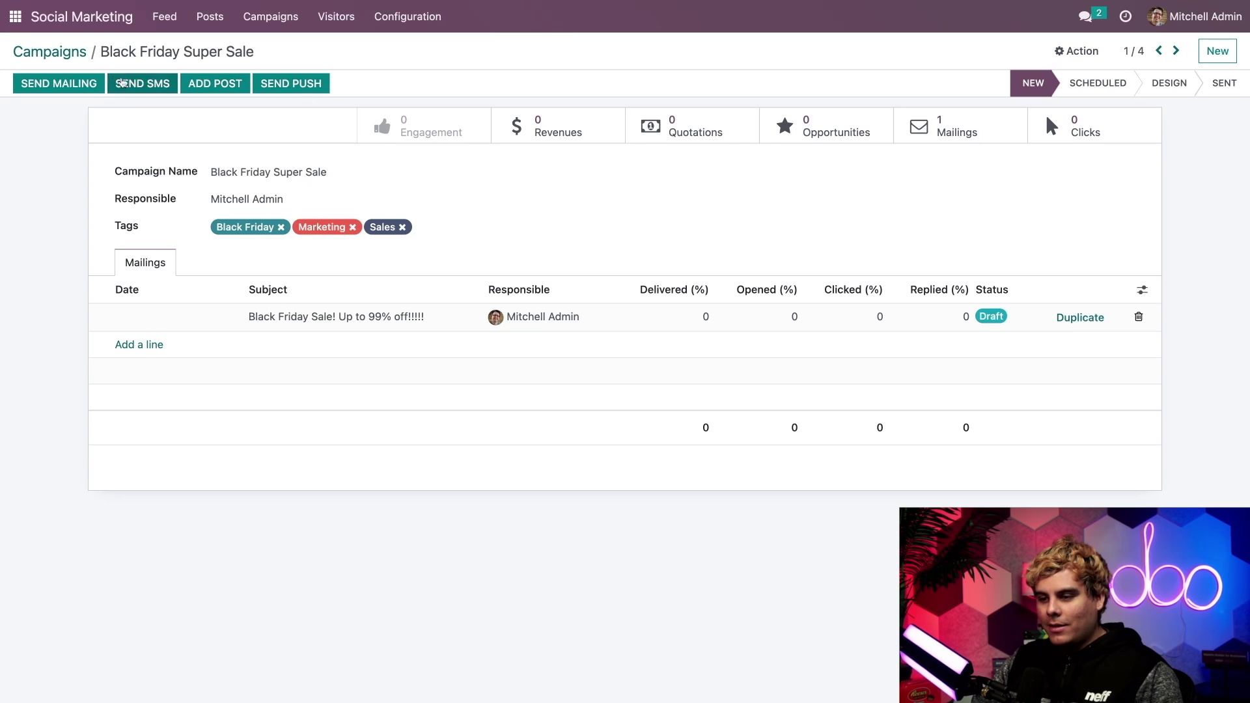
Create the 'Black Friday Promo' SMS with Contact recipients (72 records)
left_click(138, 85)
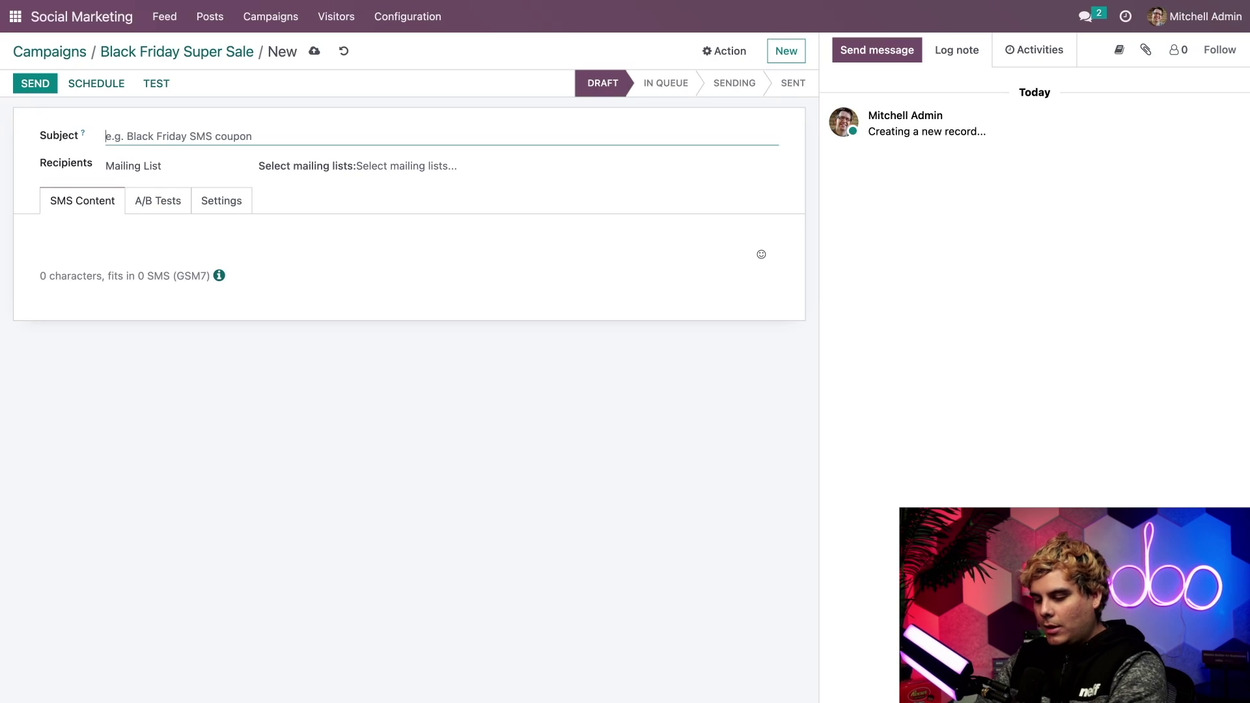
type("Black Fr")
key("BackSpace")
key("BackSpace")
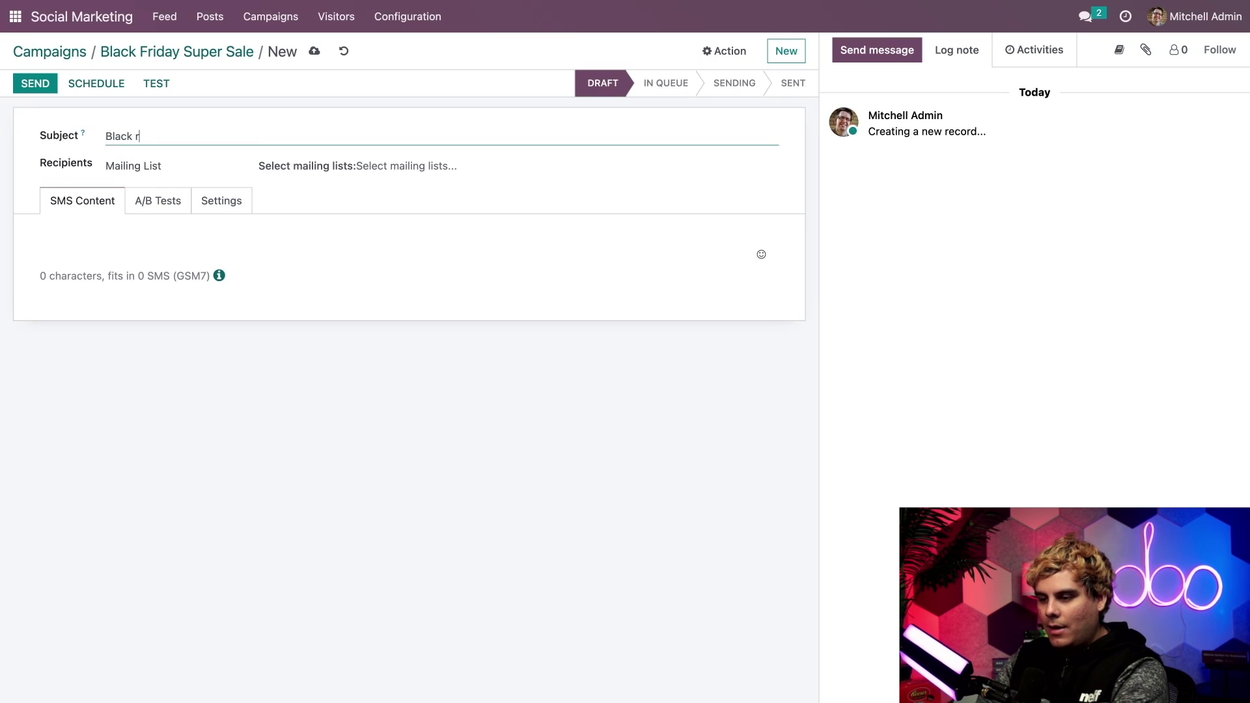
type("Friday Promo")
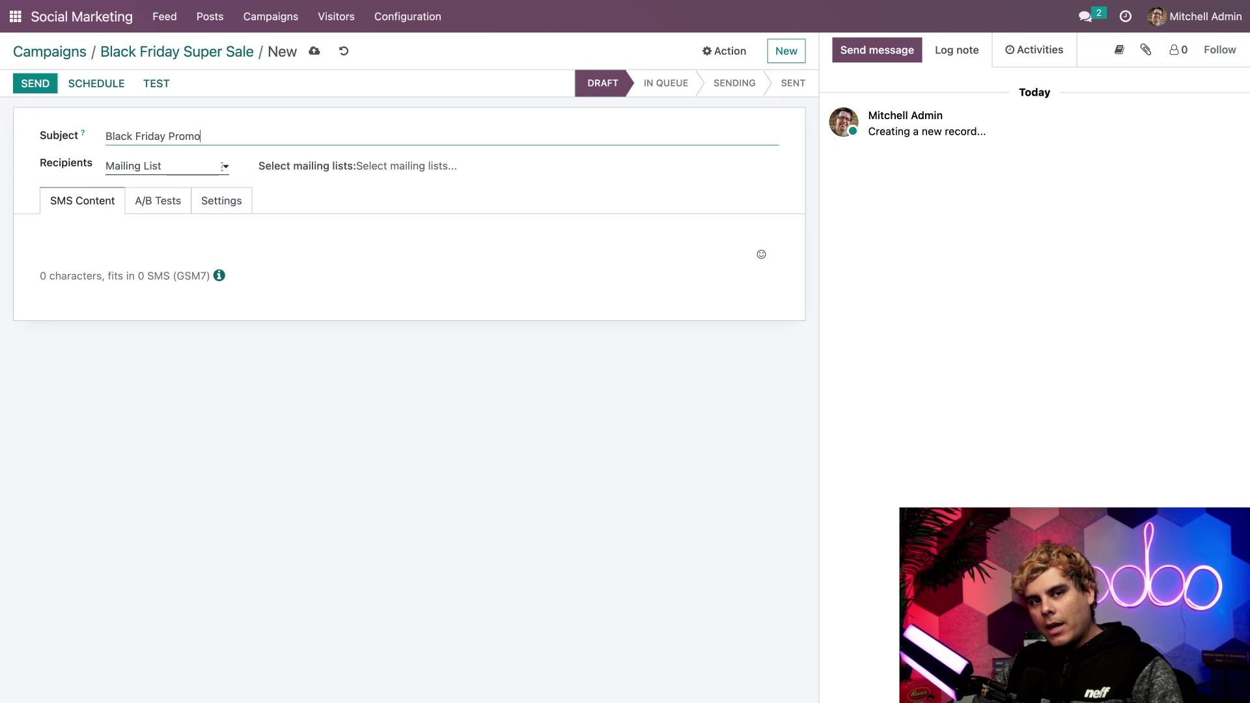
left_click(200, 165)
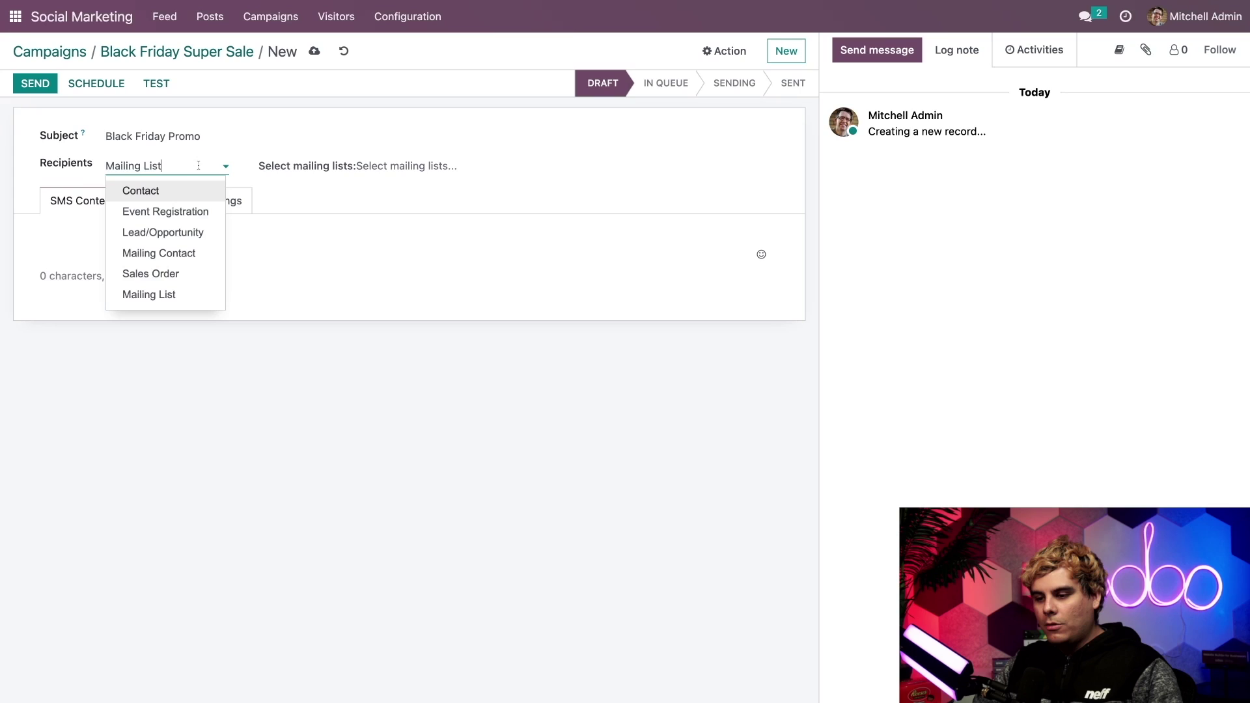
left_click(174, 193)
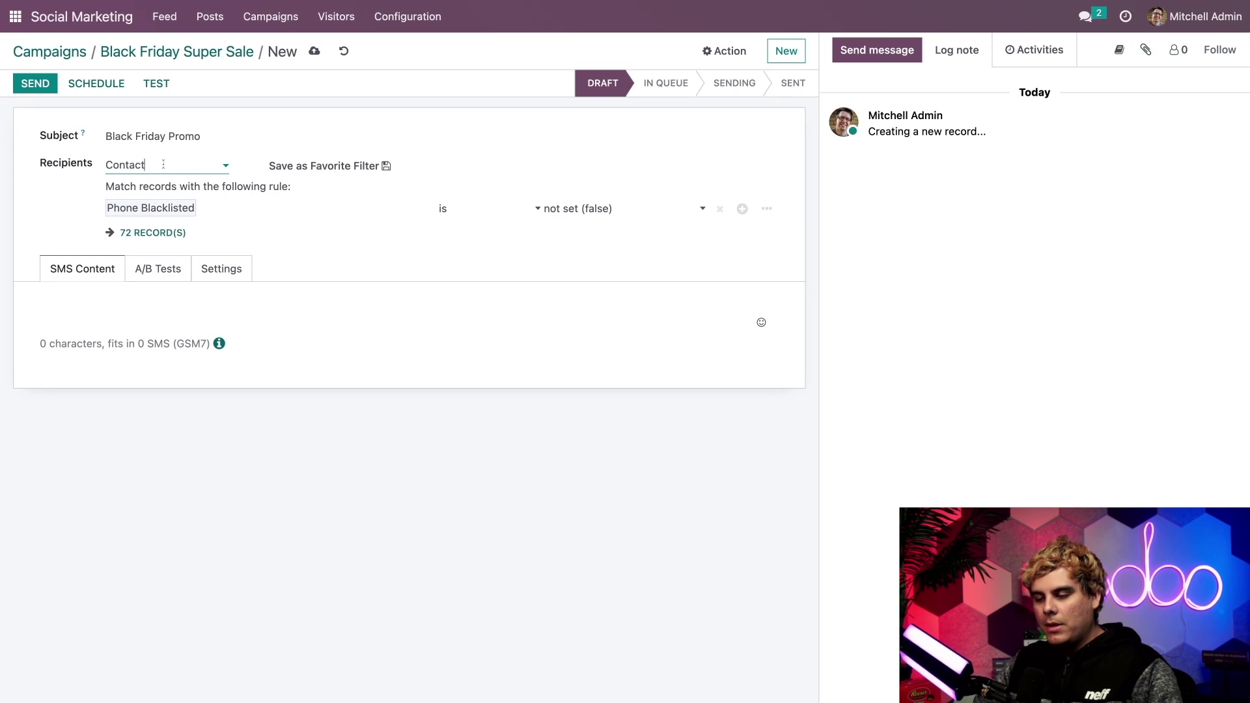
left_click(78, 198)
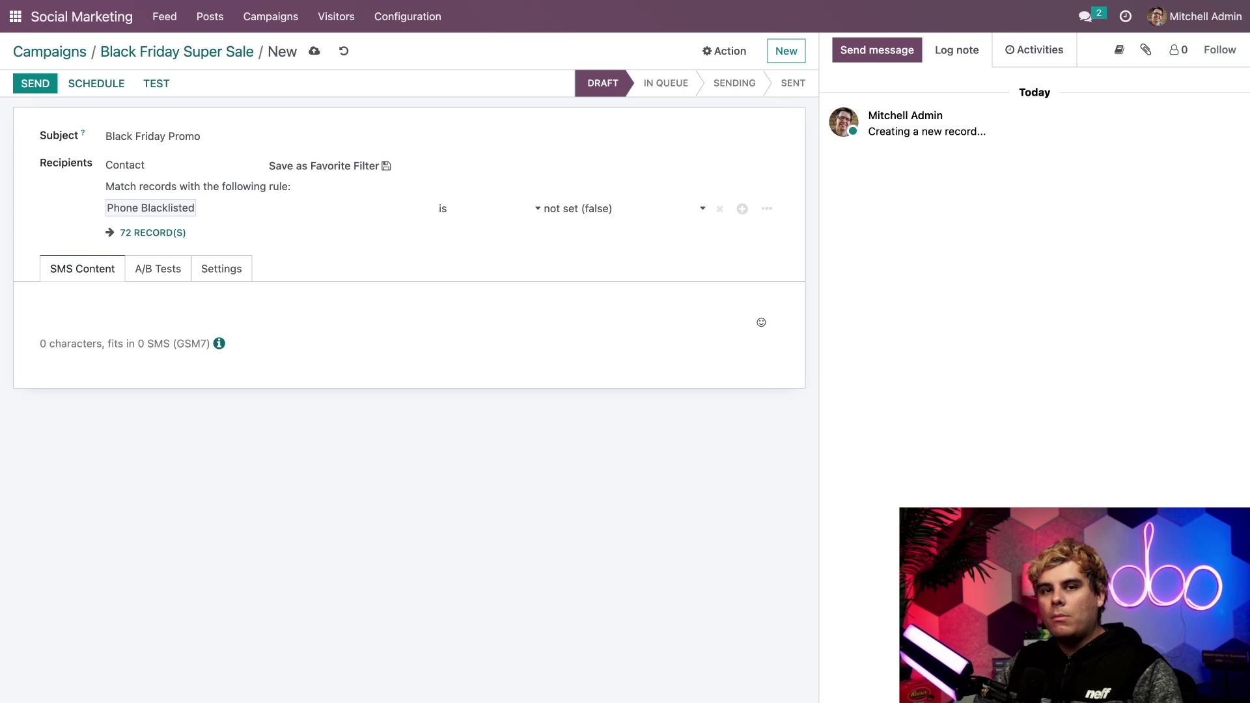
left_click(105, 313)
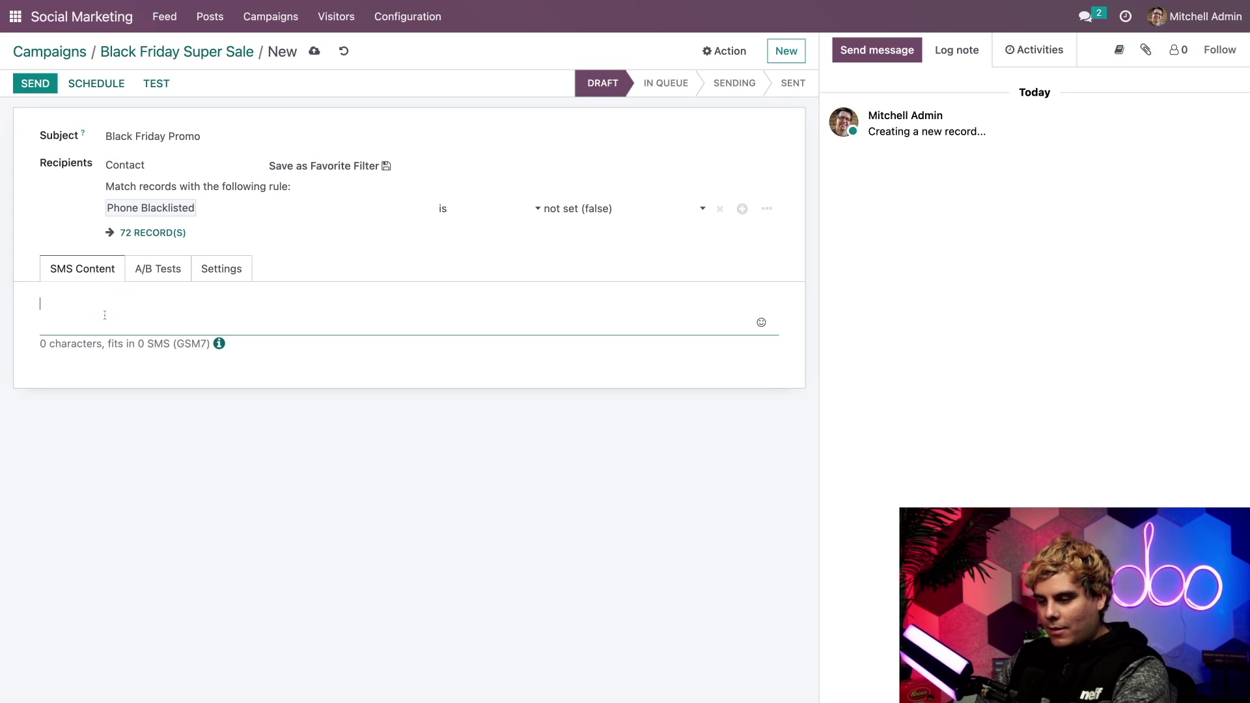
type("Dont forget. S")
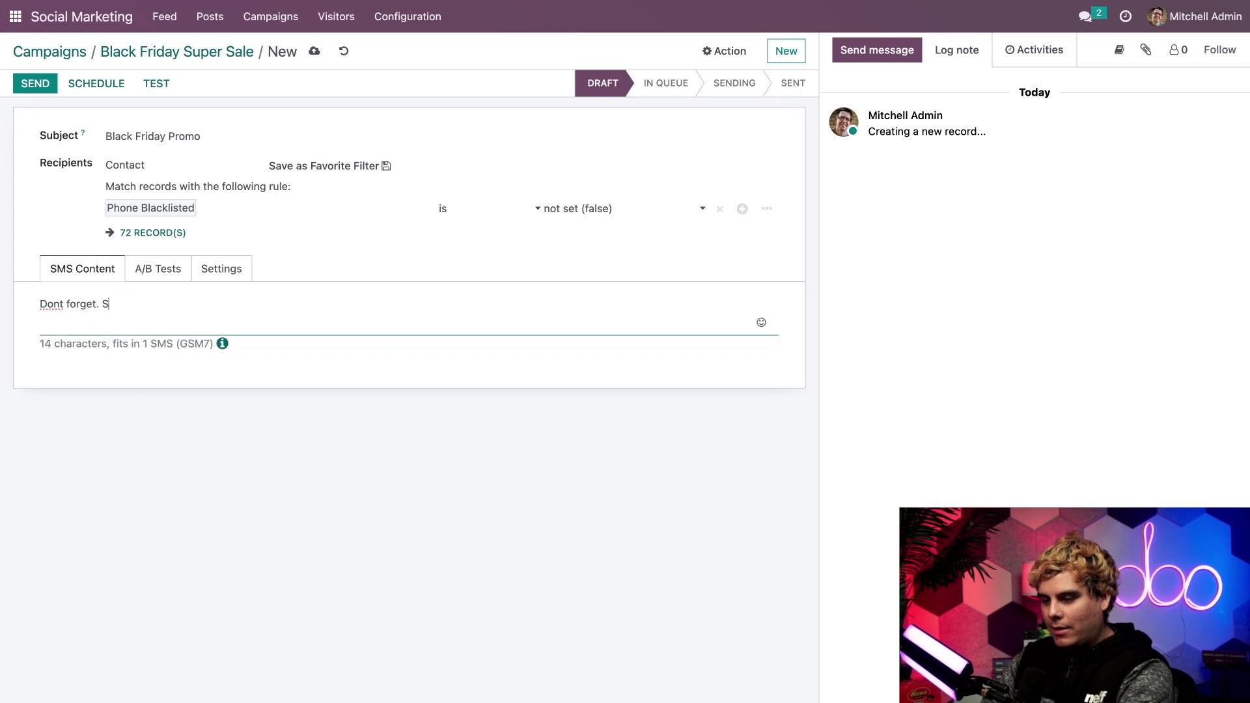
type("how up up @ ")
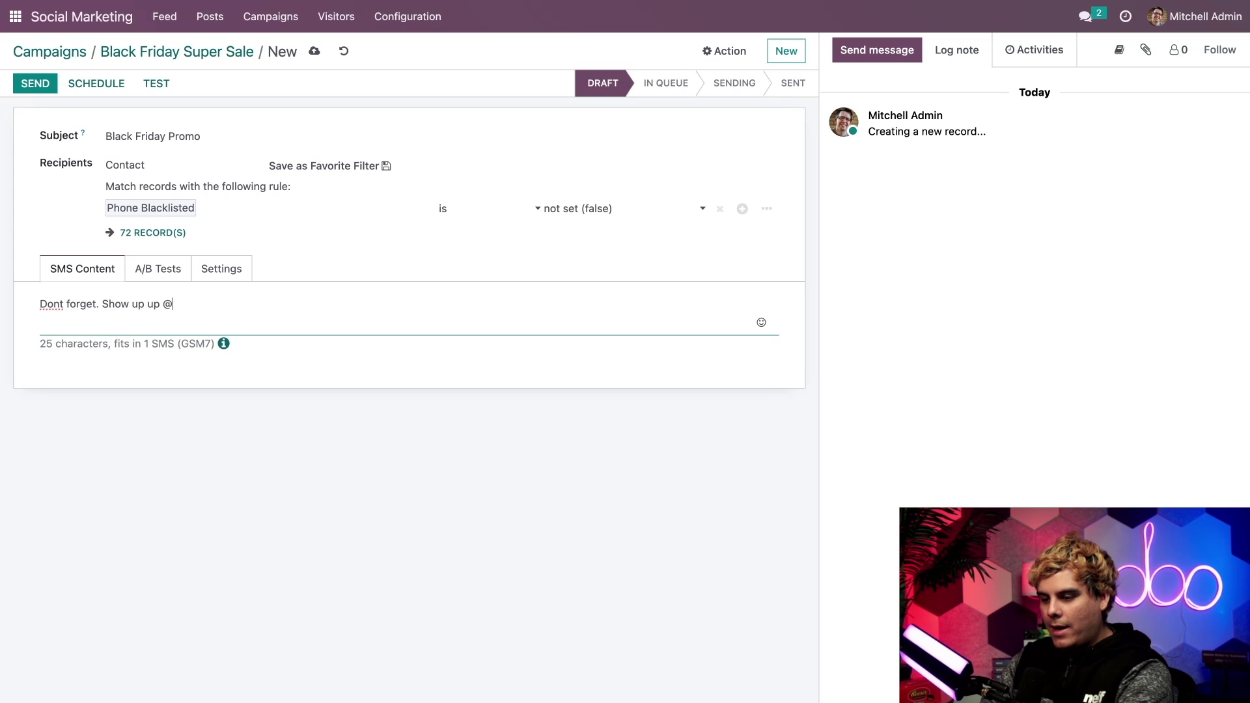
type("fakesale")
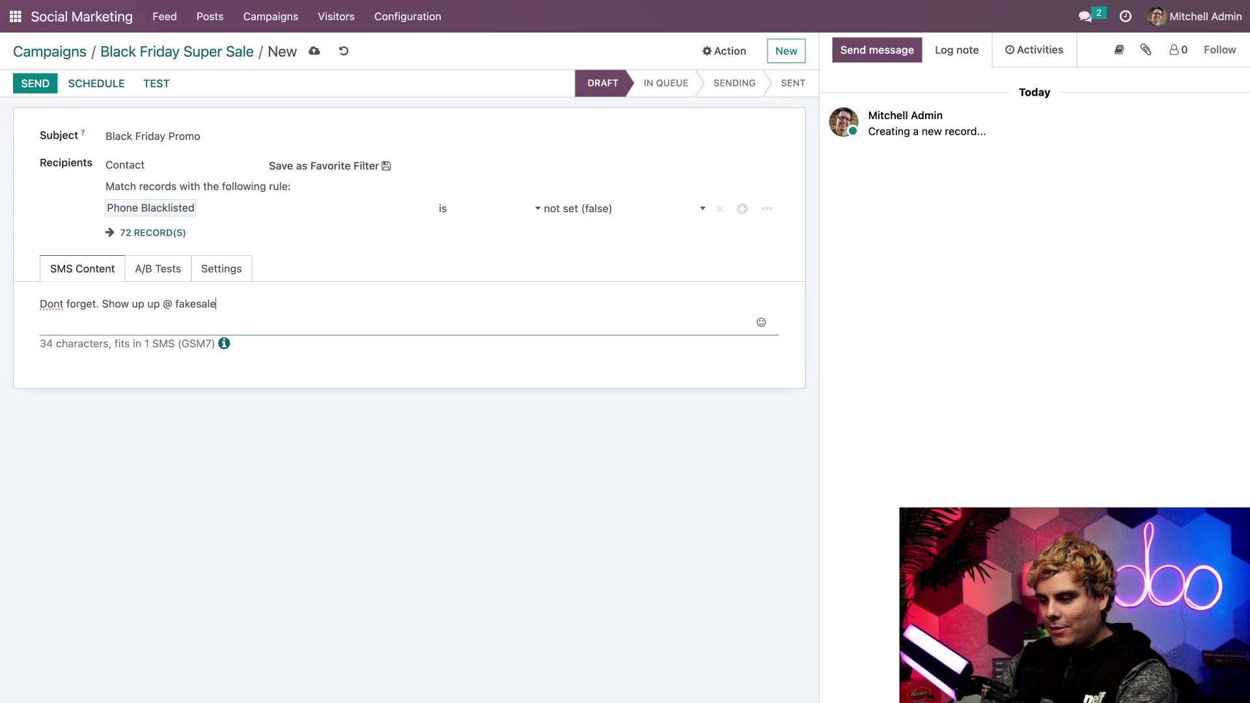
type("site.commmm")
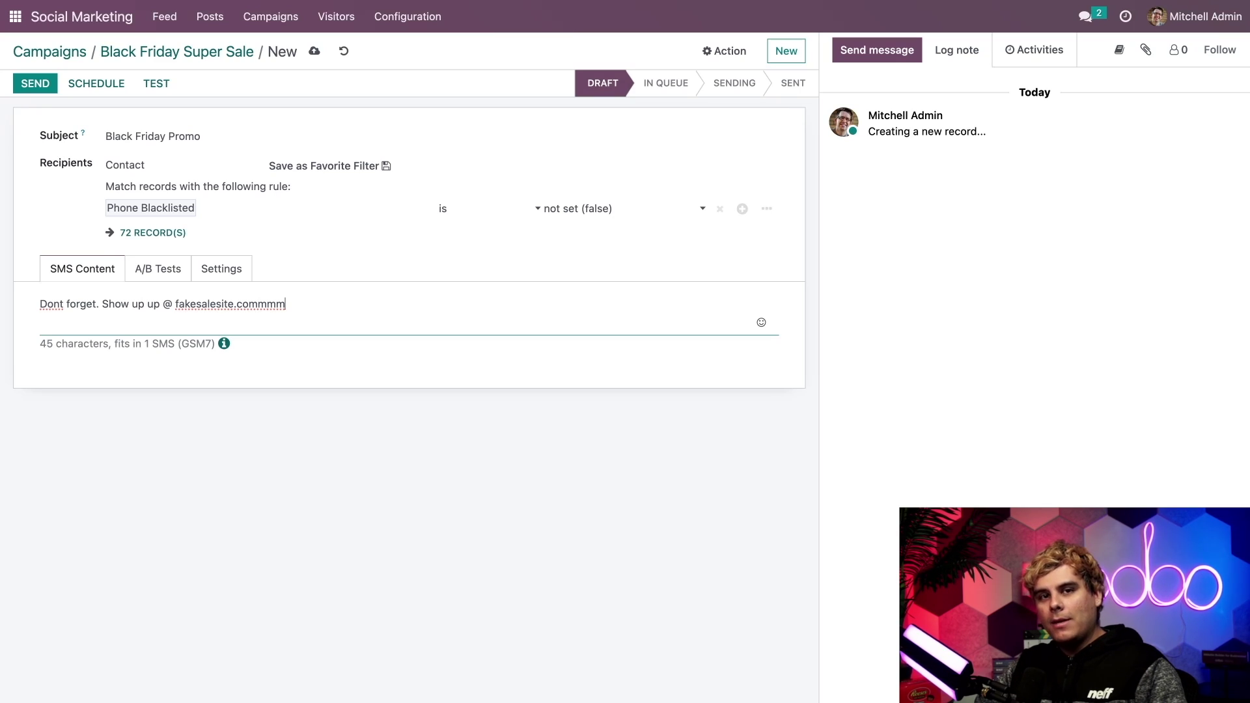
Enable the opt-out link and save the SMS 'Dont forget. Show up up @ fakesalesite.commmm'
left_click(238, 269)
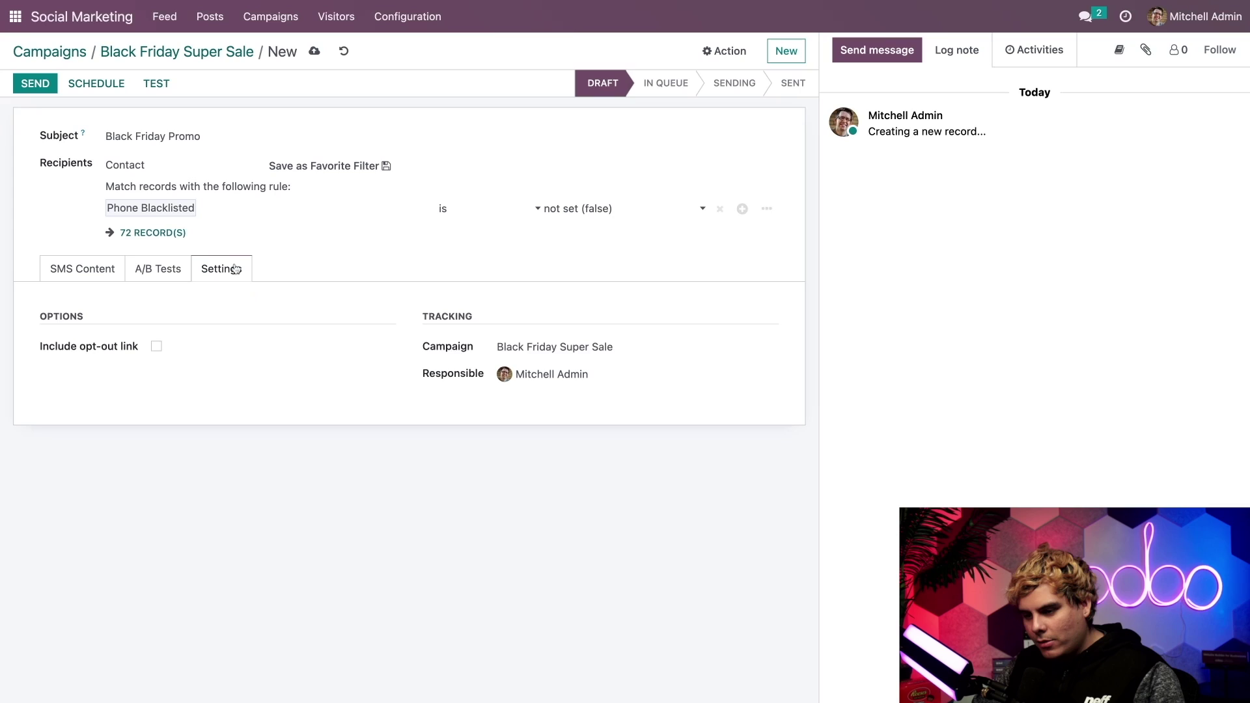
left_click(156, 346)
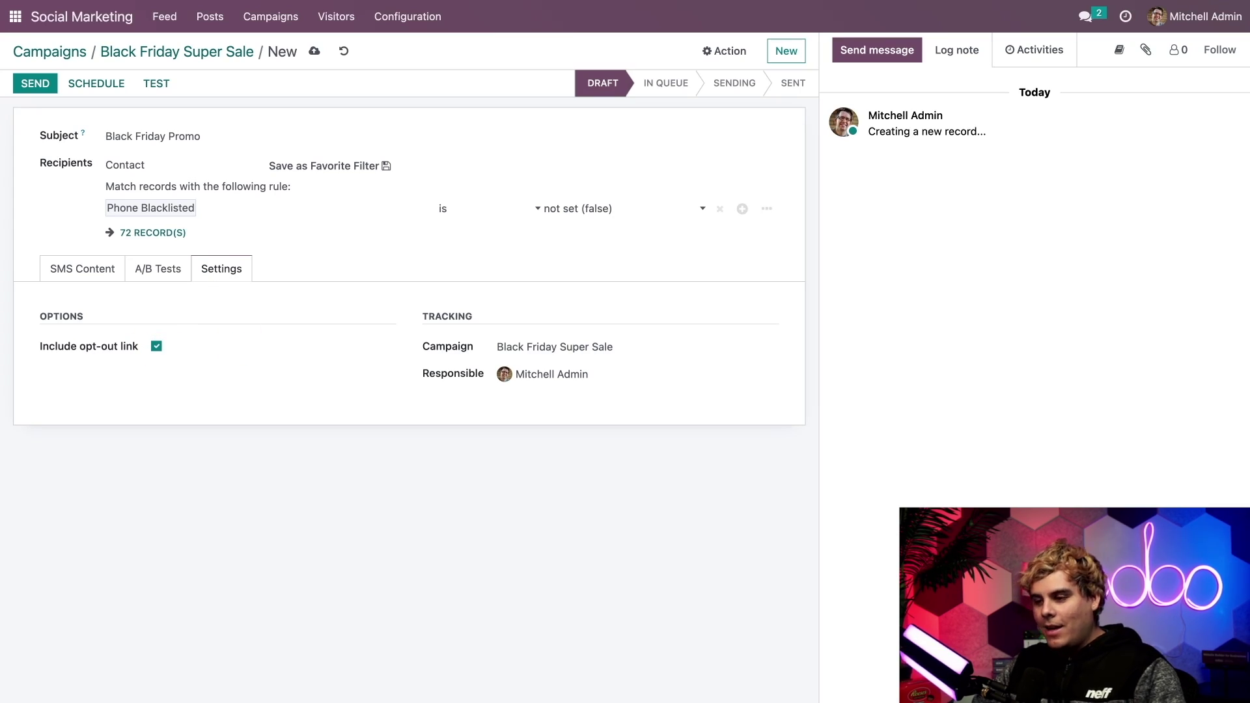
left_click(314, 51)
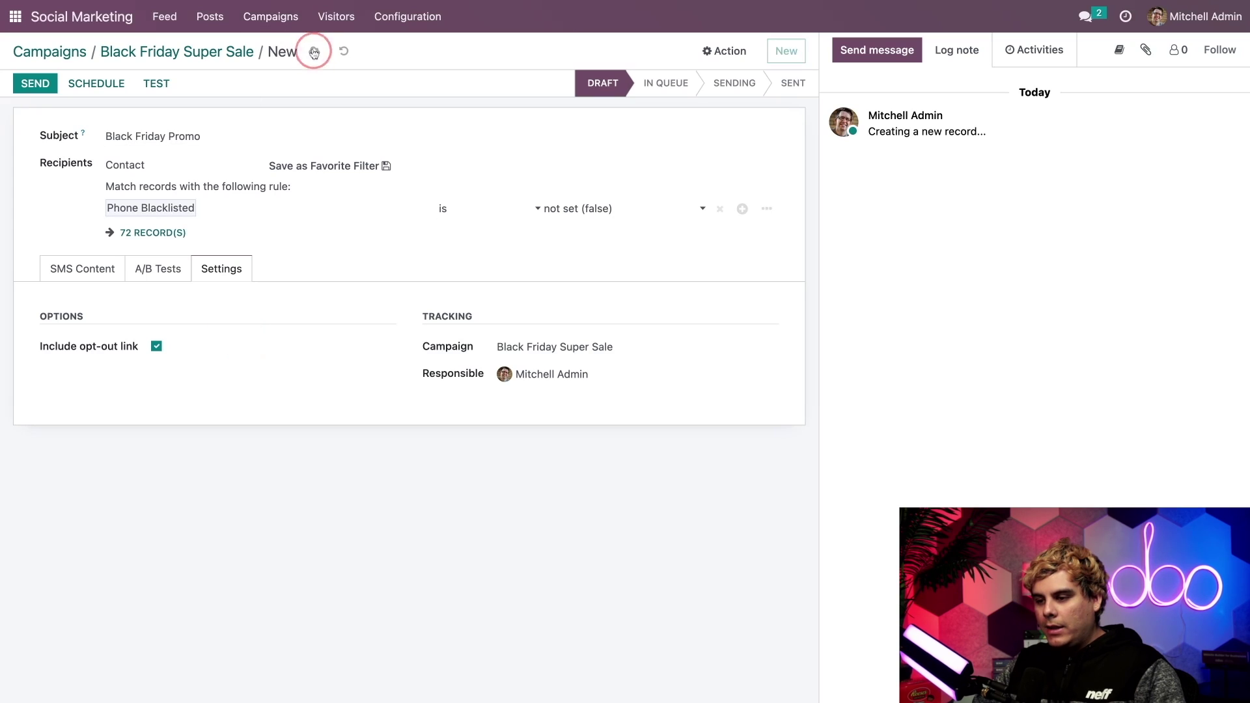
Go back to the Black Friday Super Sale campaign and check its SMS and Mailings lists
left_click(211, 54)
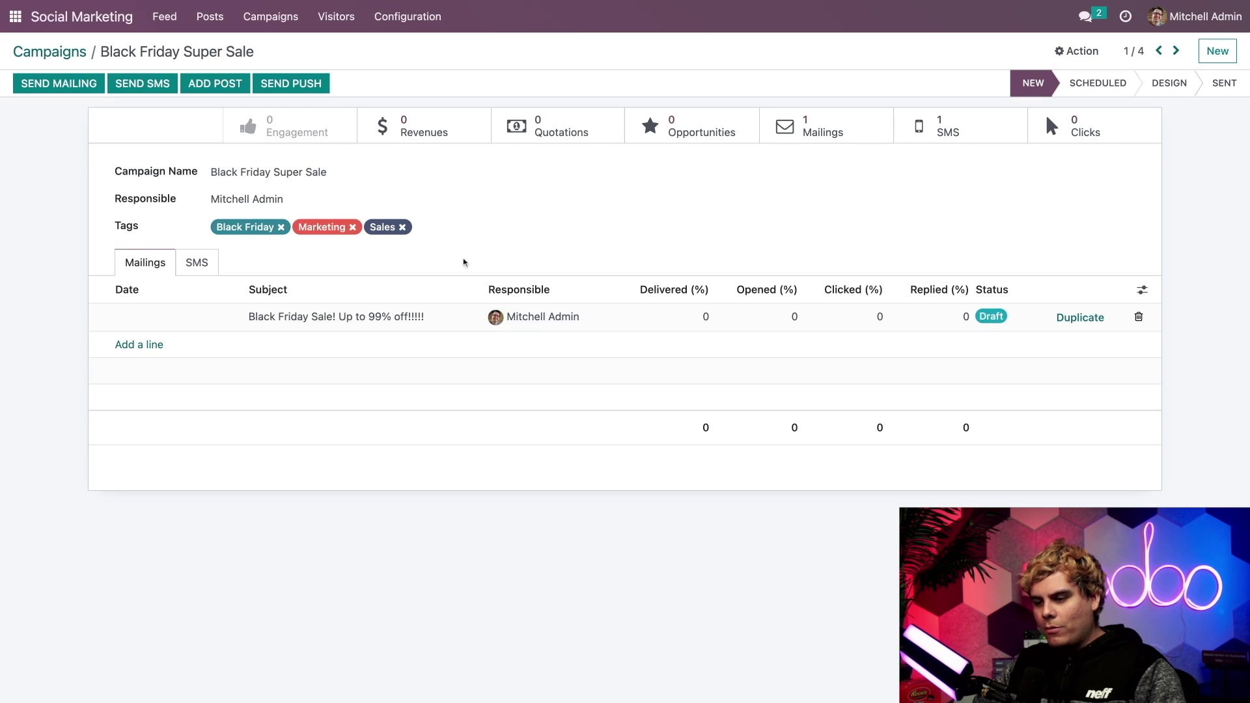
left_click(208, 265)
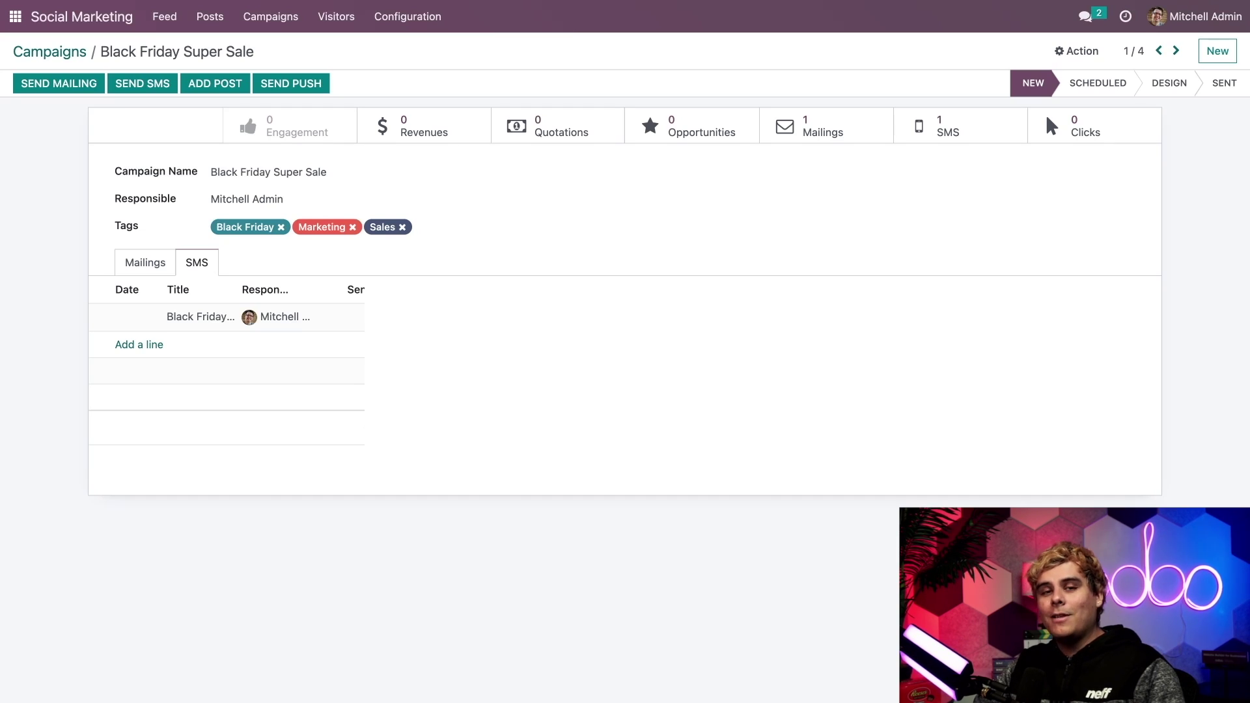
left_click(147, 263)
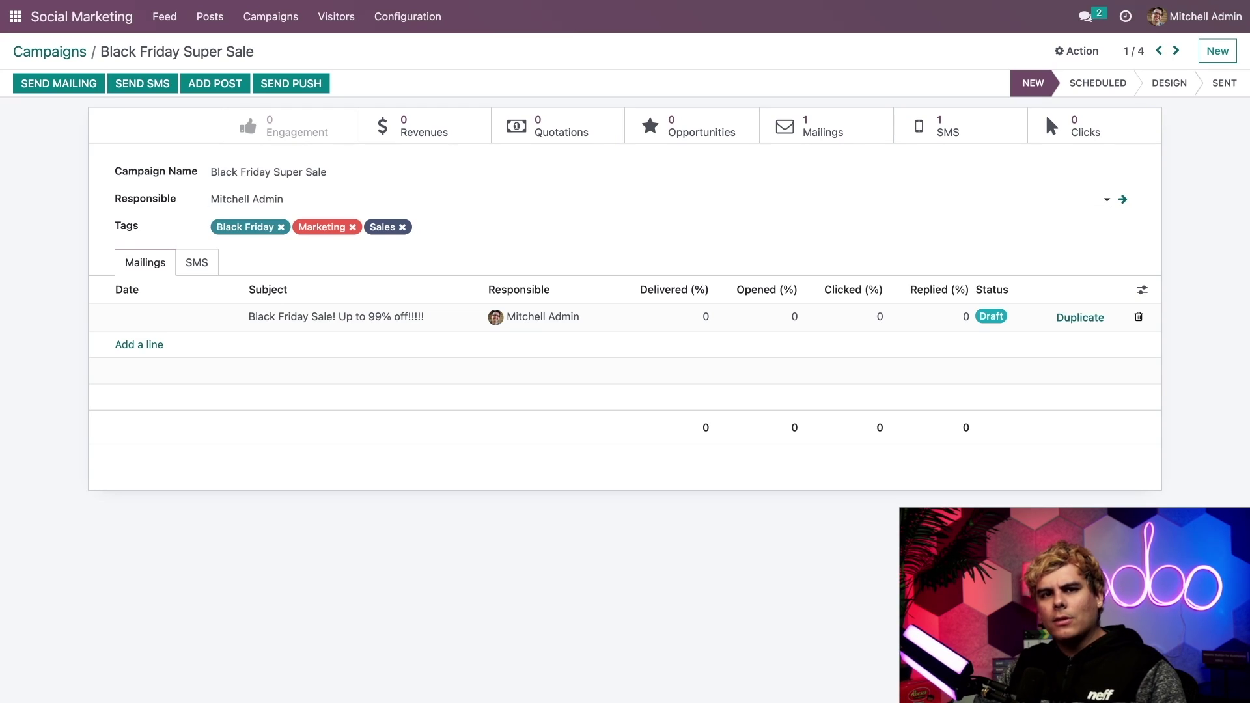
Draft a campaign social post for Facebook and My Website push with the Exclusive Sale message
left_click(205, 86)
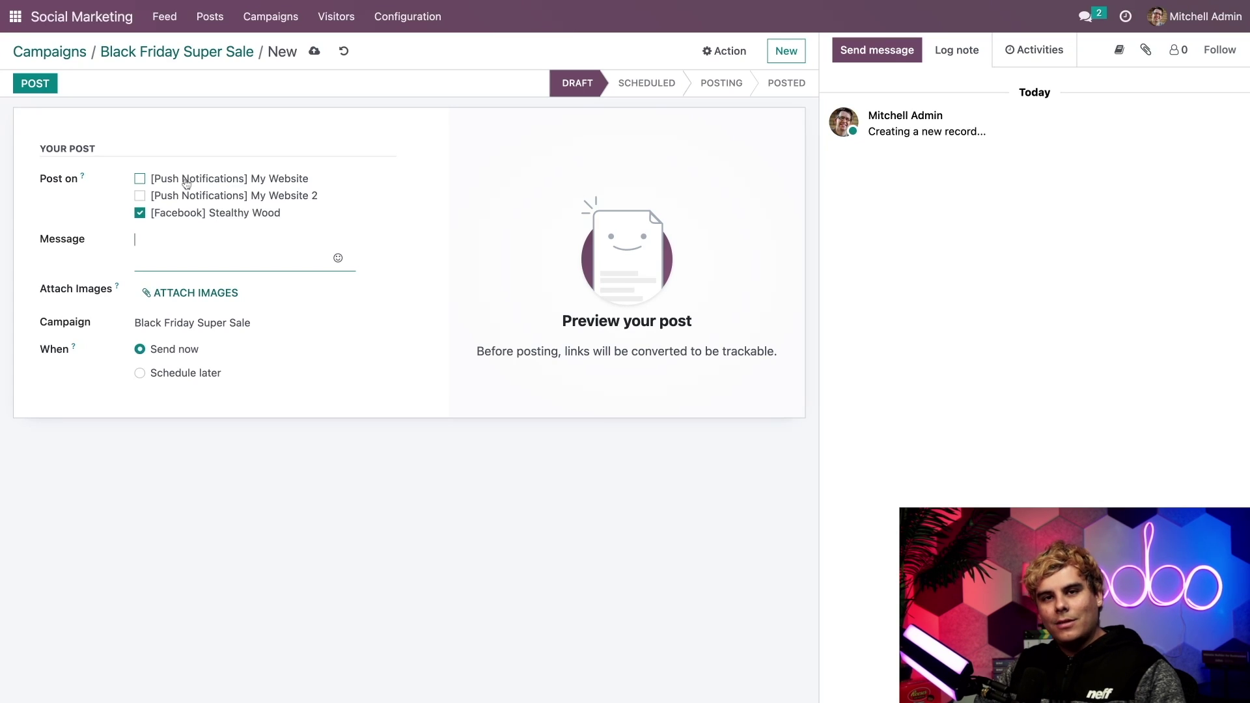
left_click(186, 182)
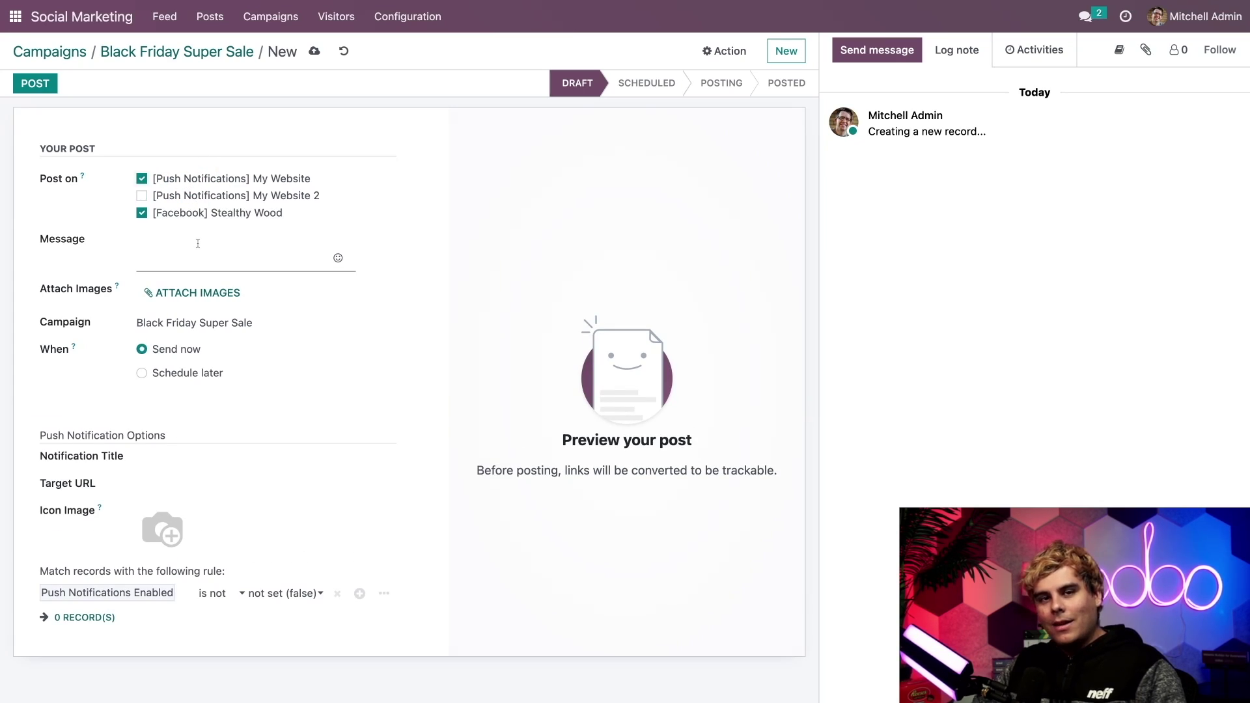
left_click(198, 243)
type("E")
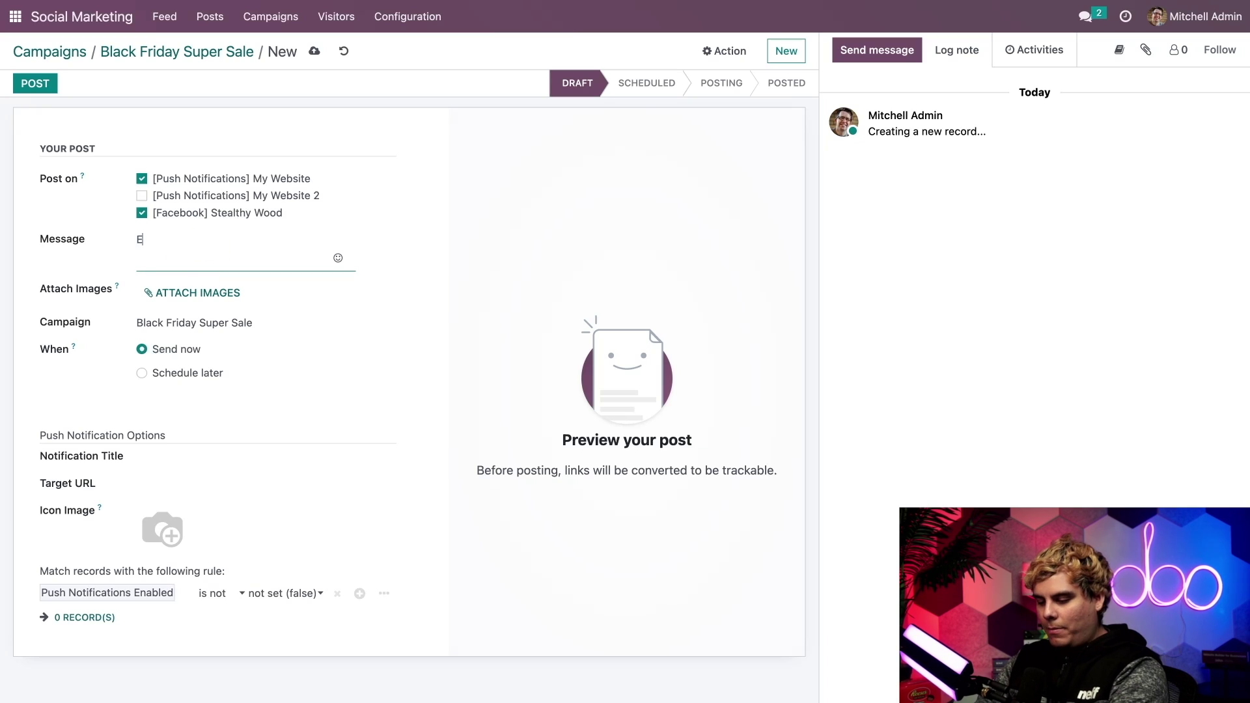
type("xvlu")
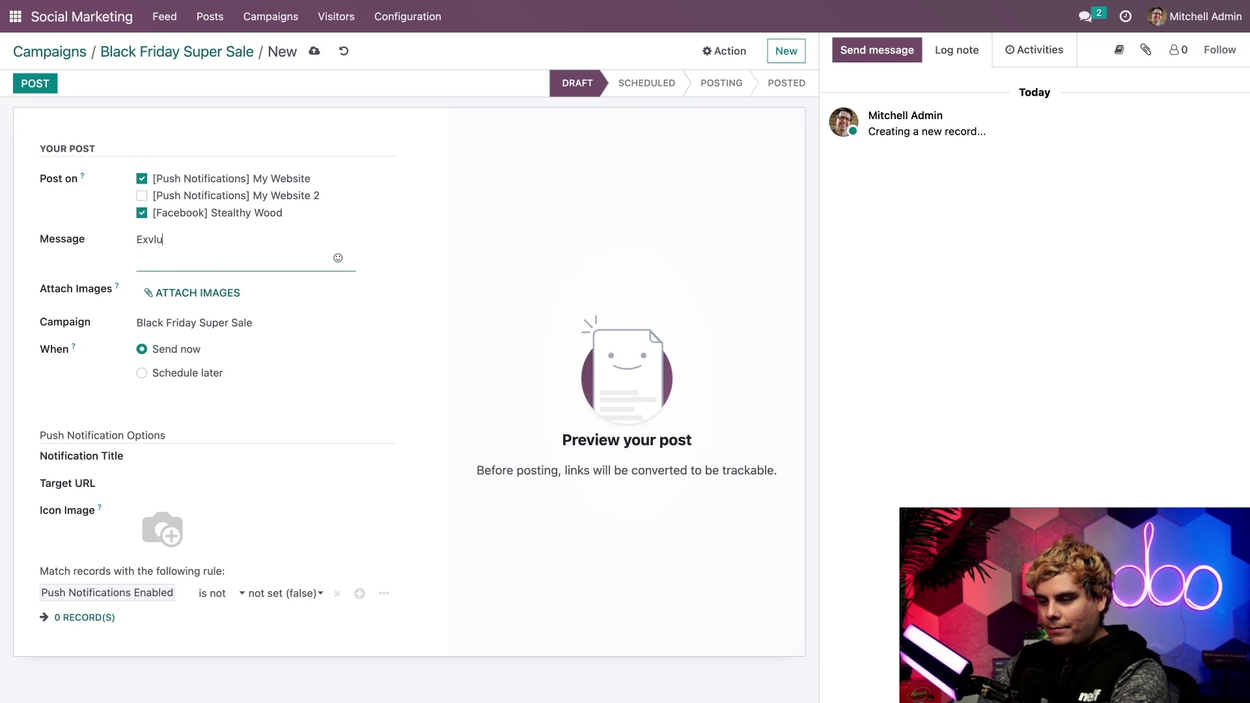
type("siveSale")
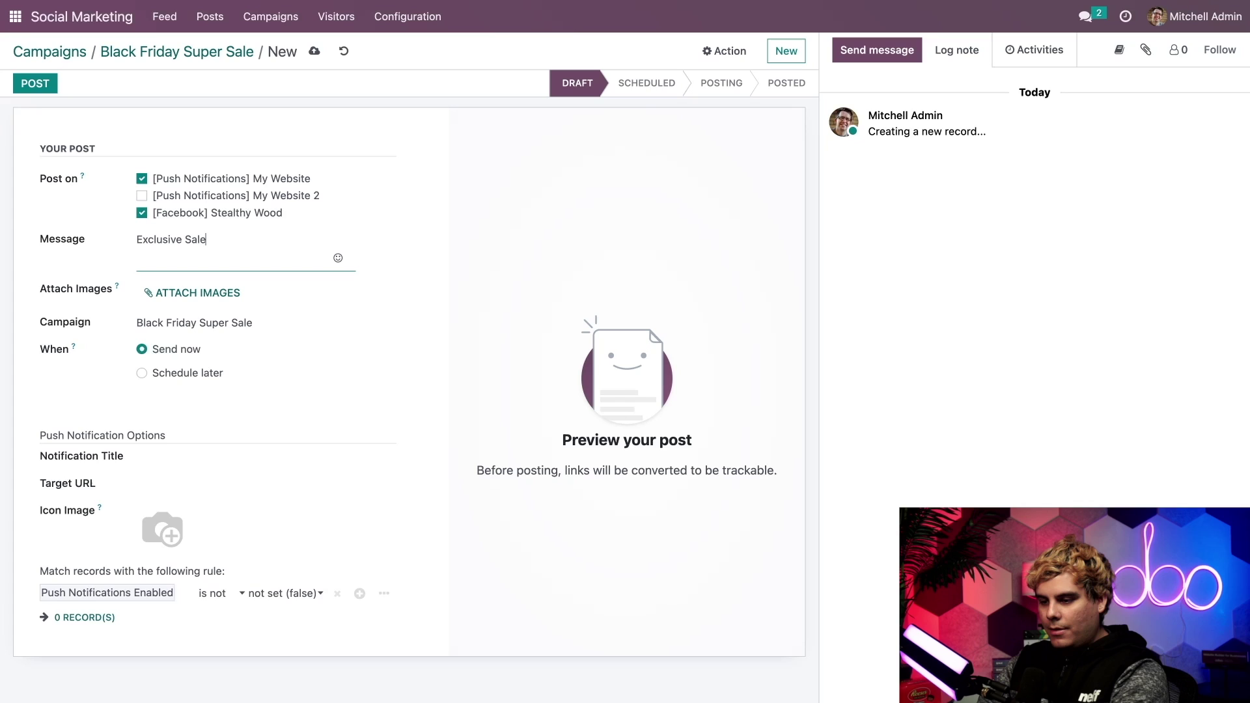
type(". Secret pric")
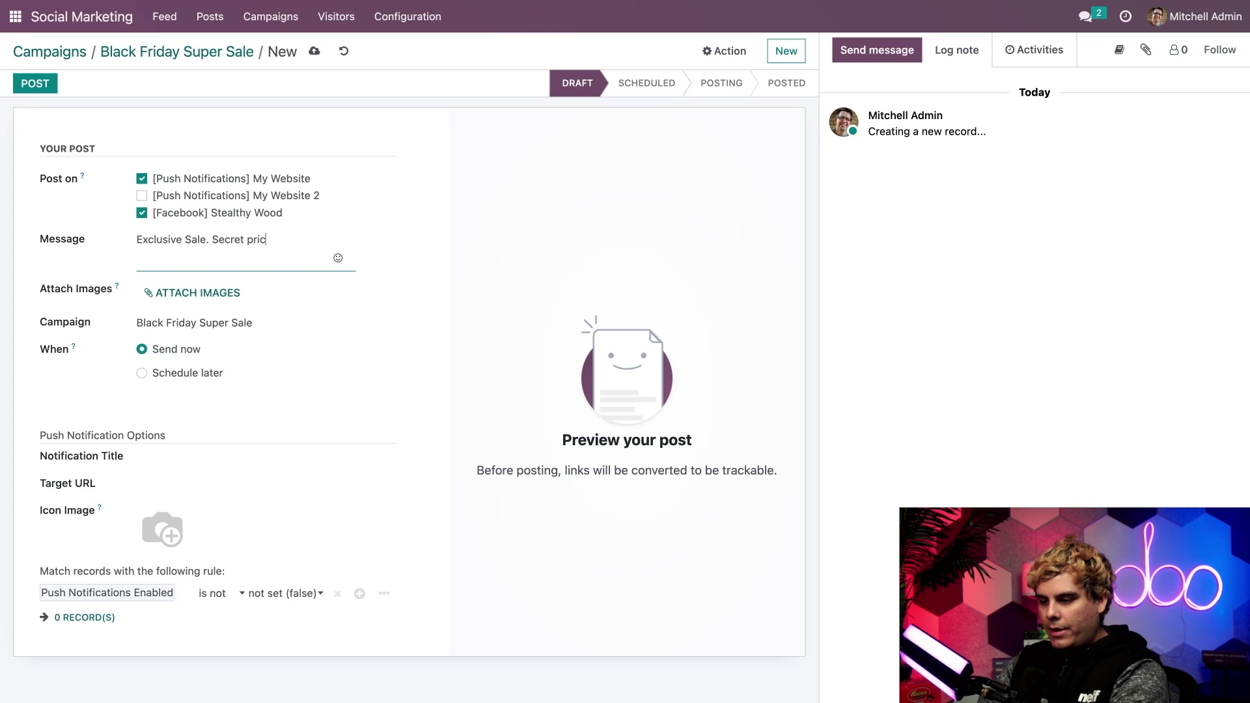
type("es ")
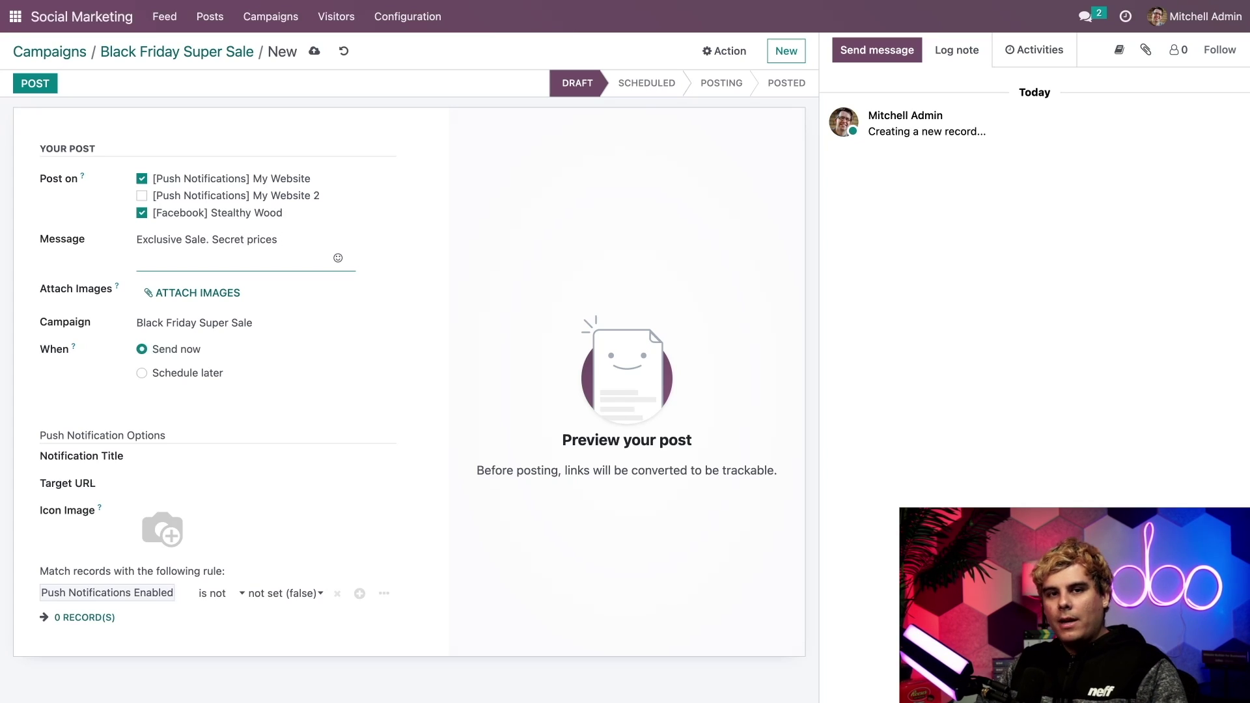
type("#")
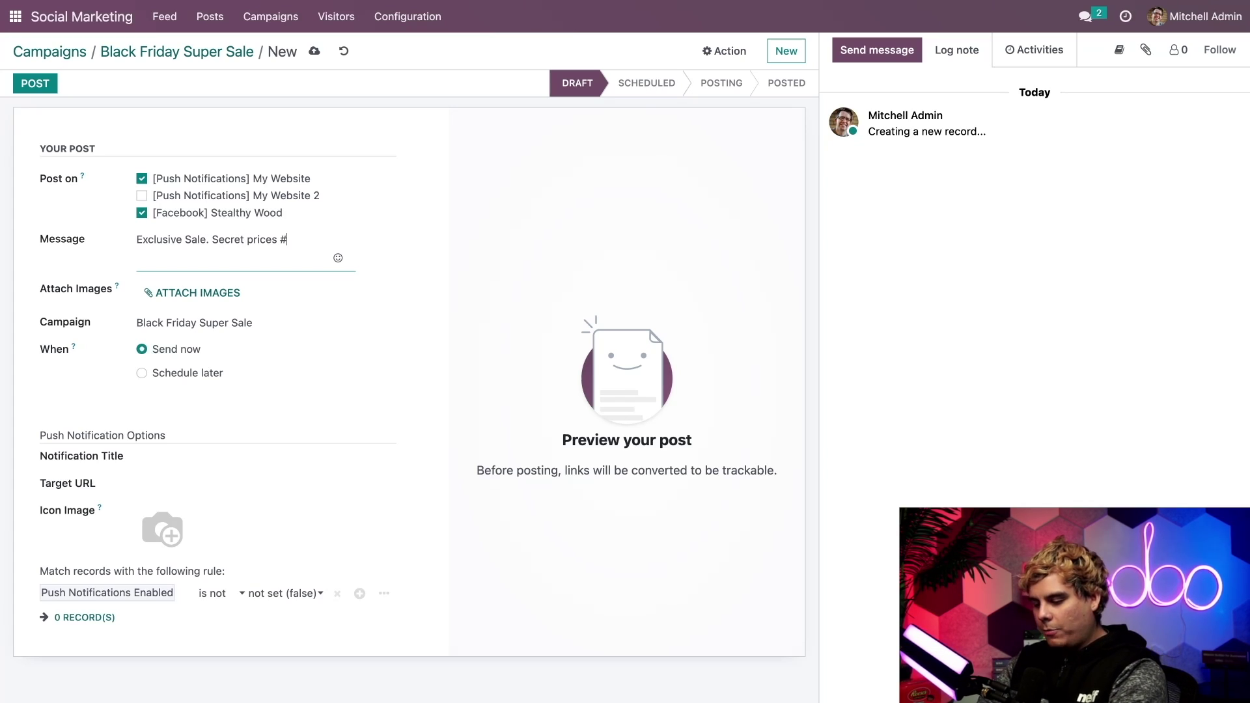
type("tealthy@")
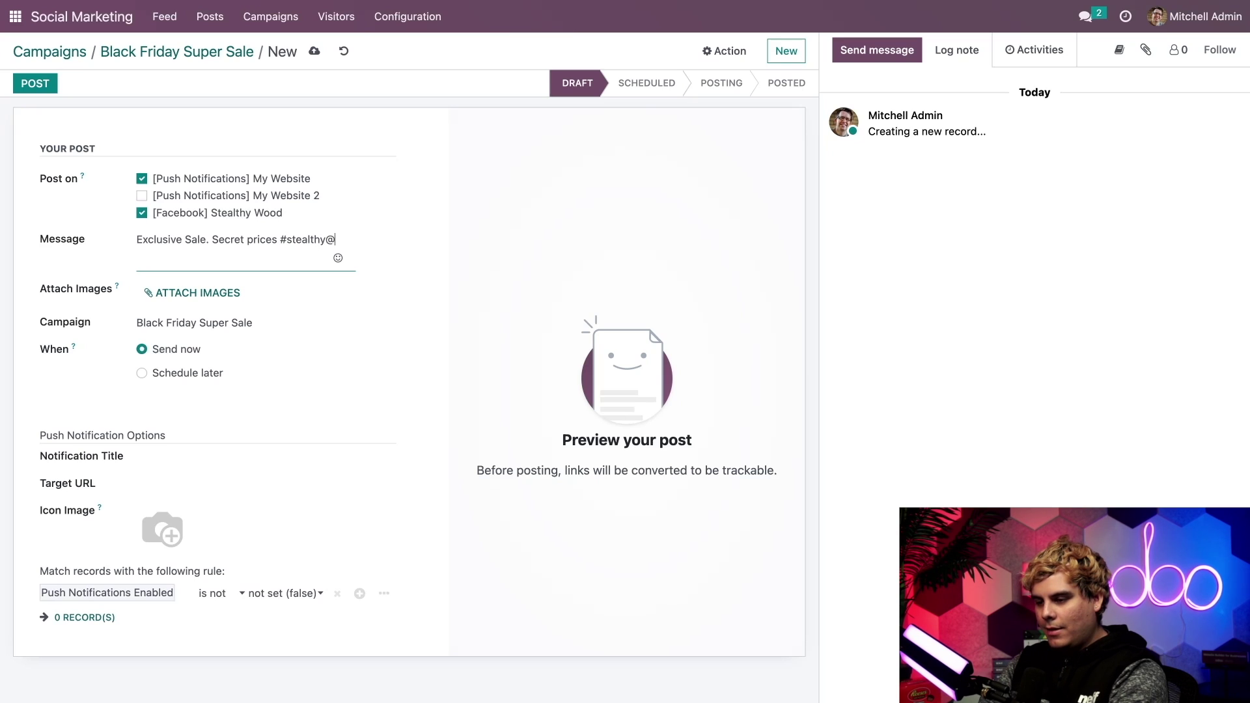
type("wood")
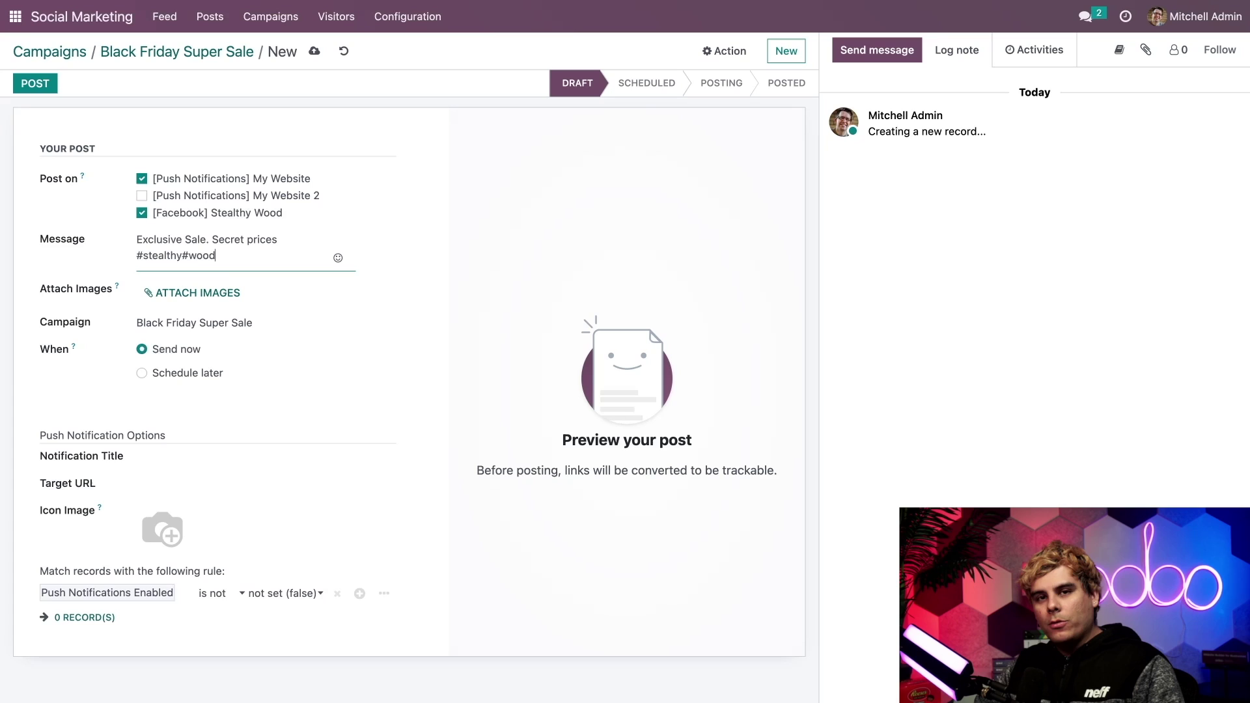
left_click(210, 296)
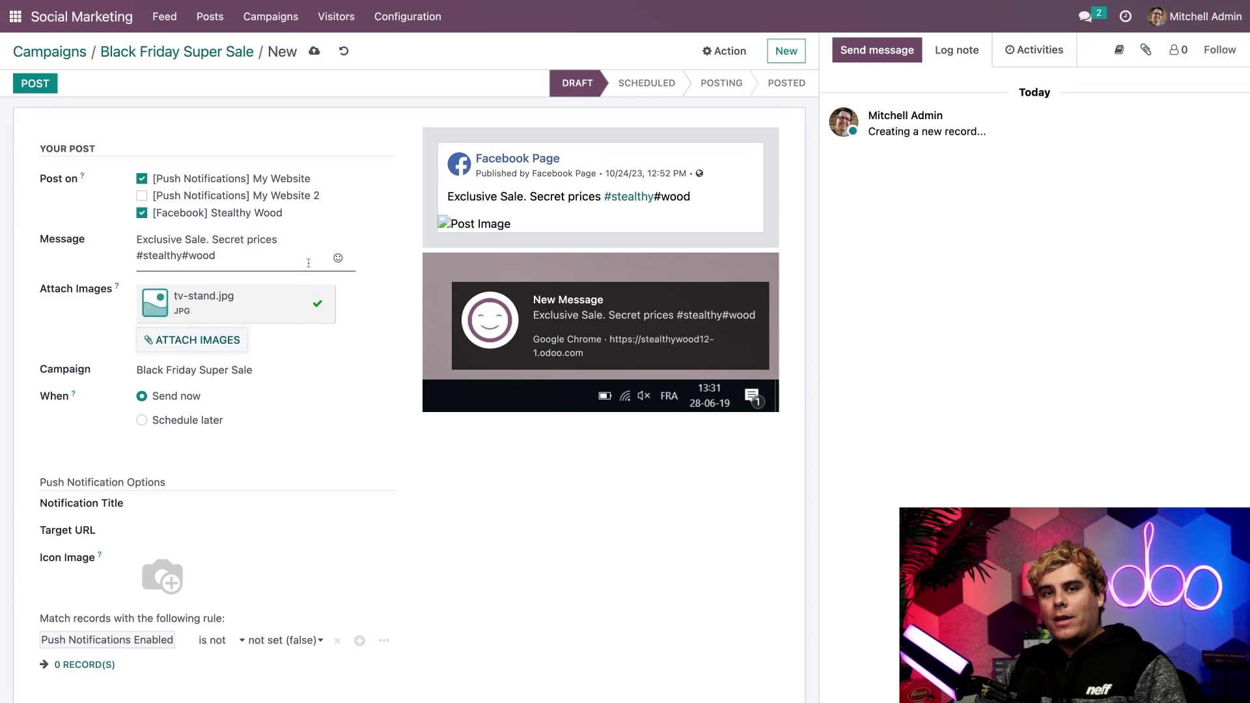
Save the post, return to the campaign, and review its Social Media, Mailings, SMS and Push tabs
left_click(314, 52)
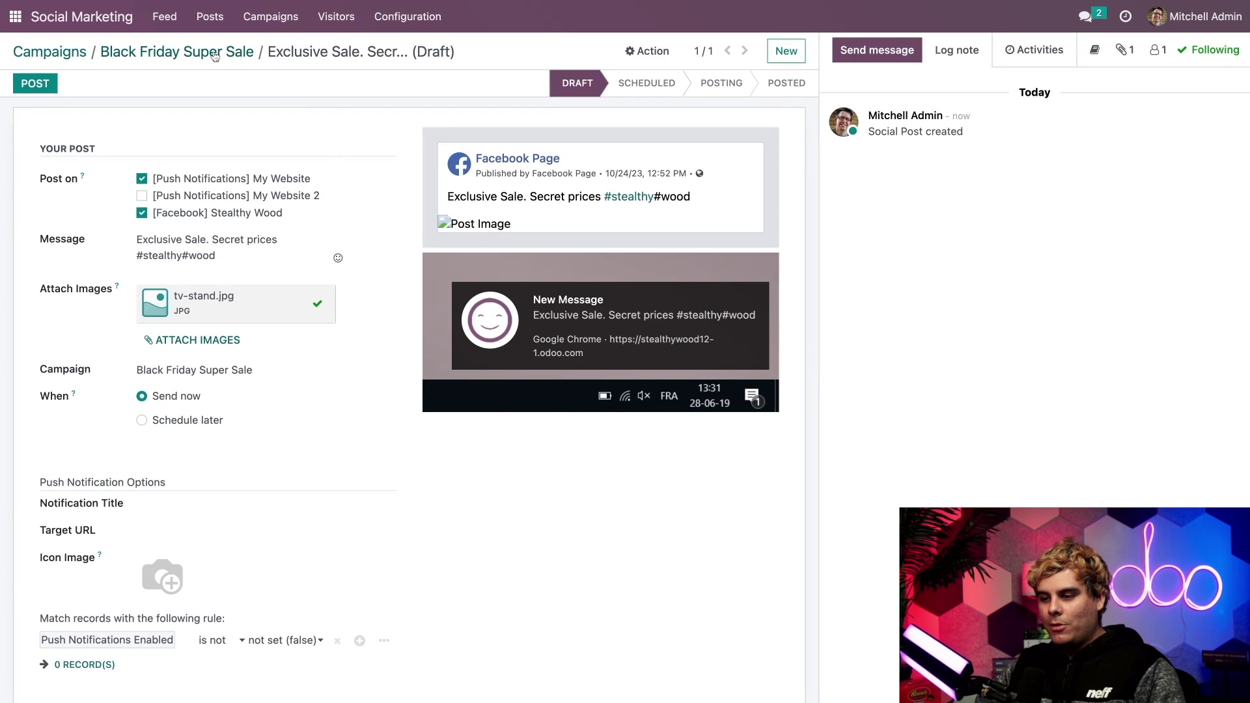
left_click(234, 56)
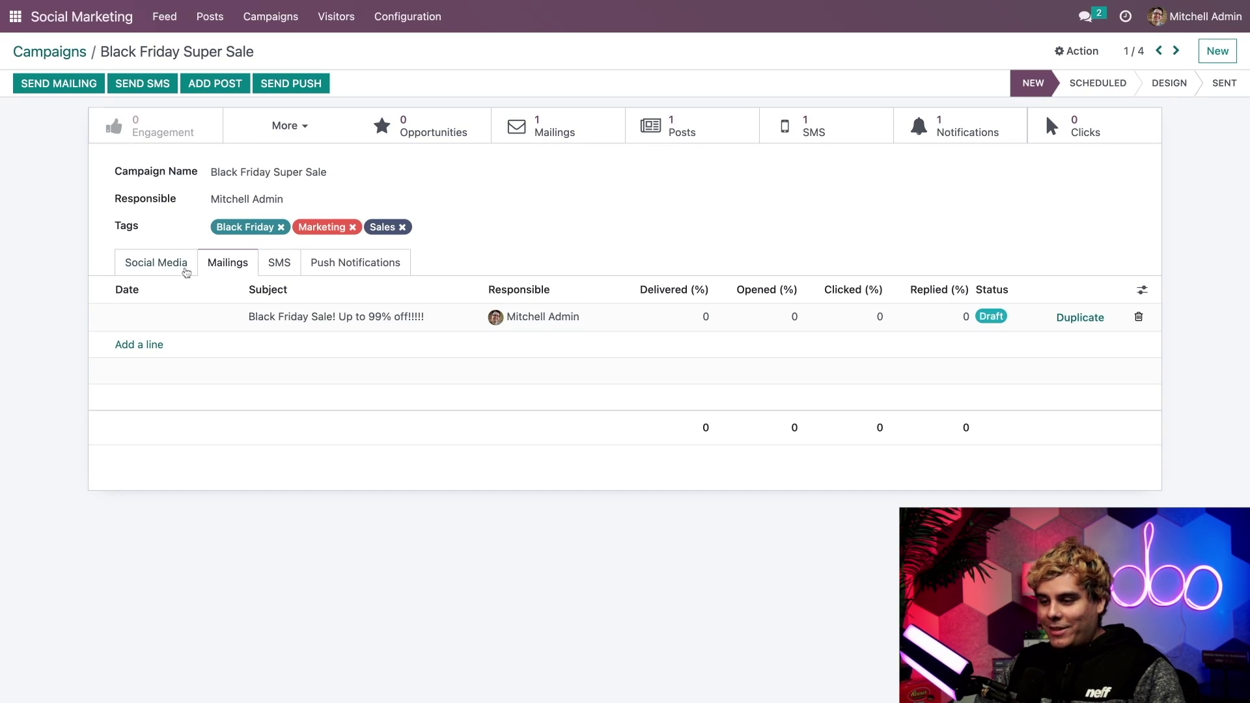
left_click(173, 264)
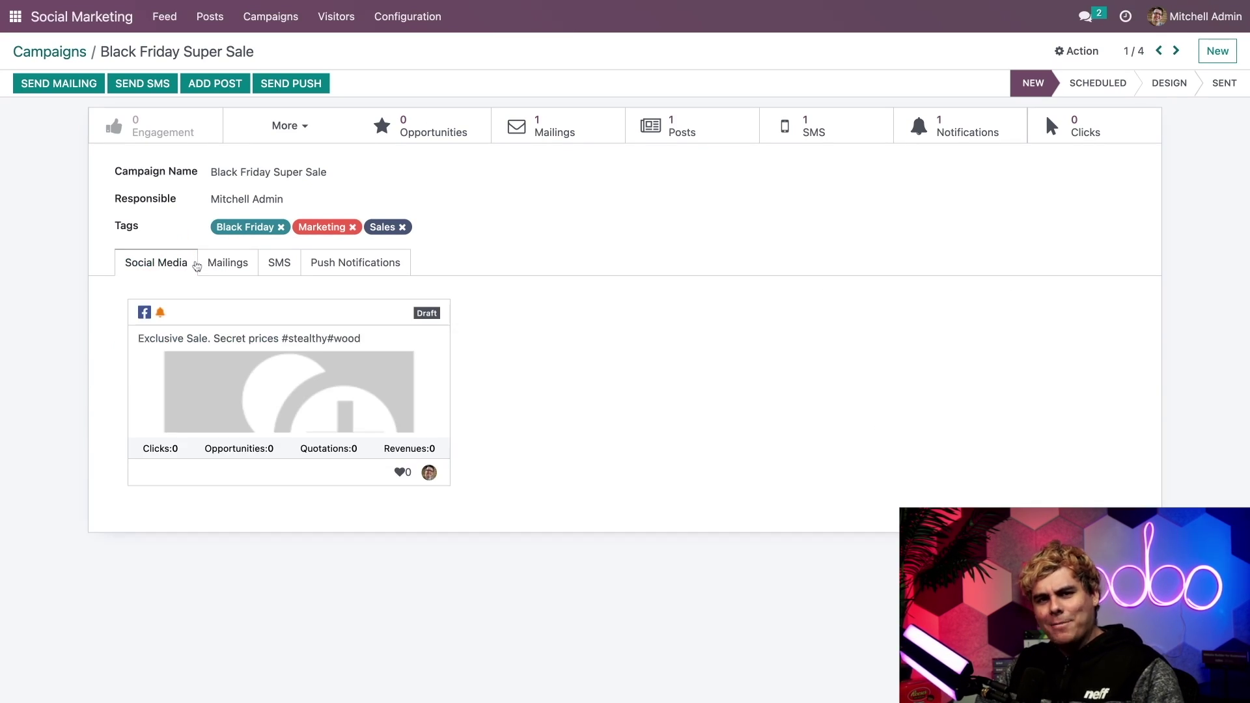
left_click(226, 266)
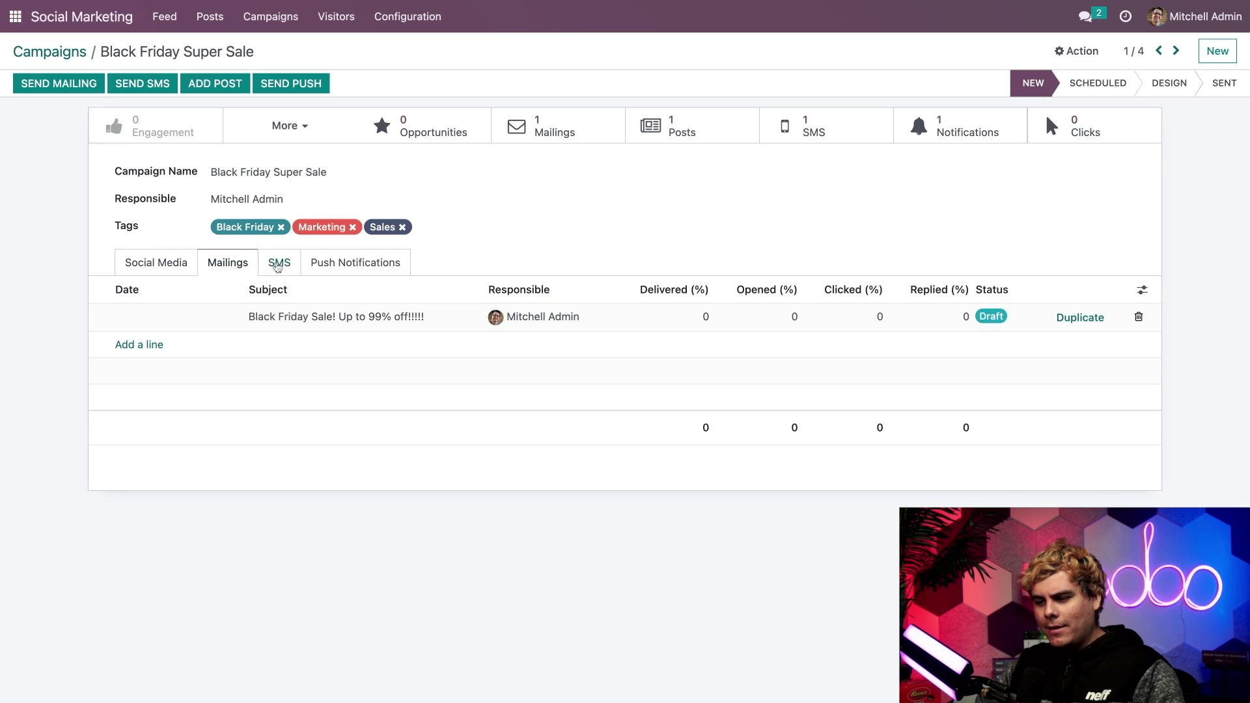
left_click(279, 264)
left_click(328, 262)
left_click(177, 264)
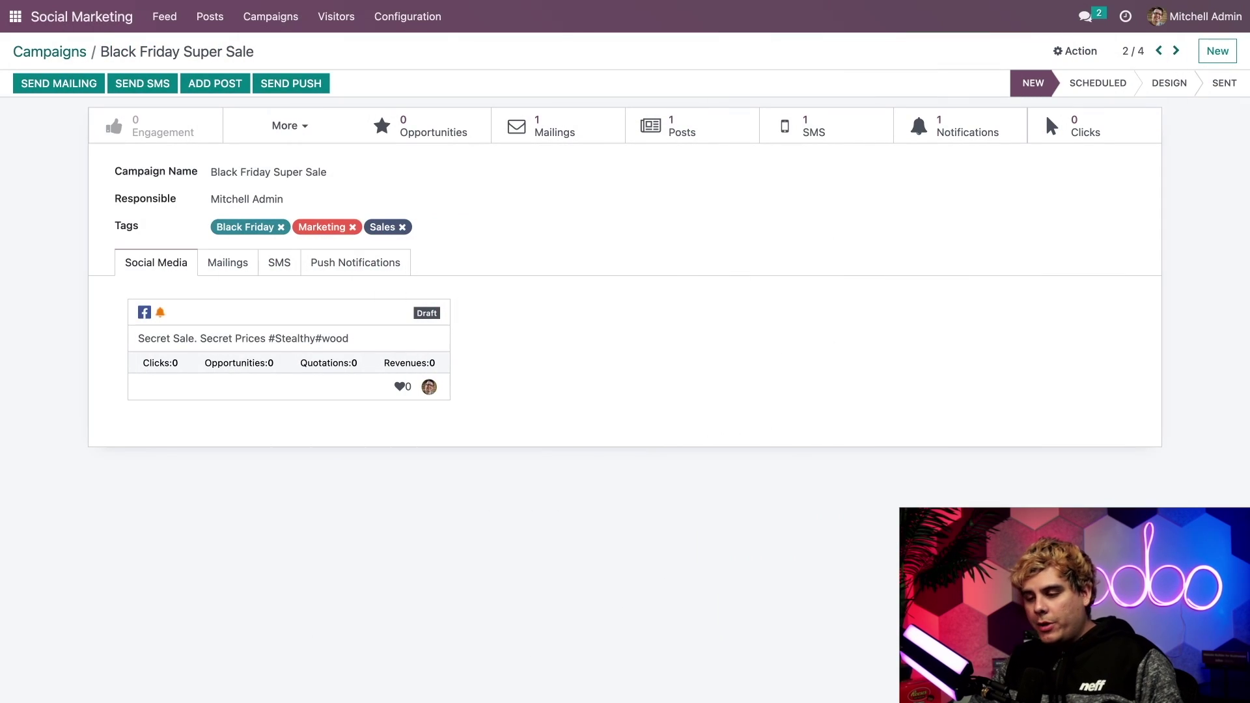
Send the Black Friday Sale mailing to all recipients
left_click(225, 266)
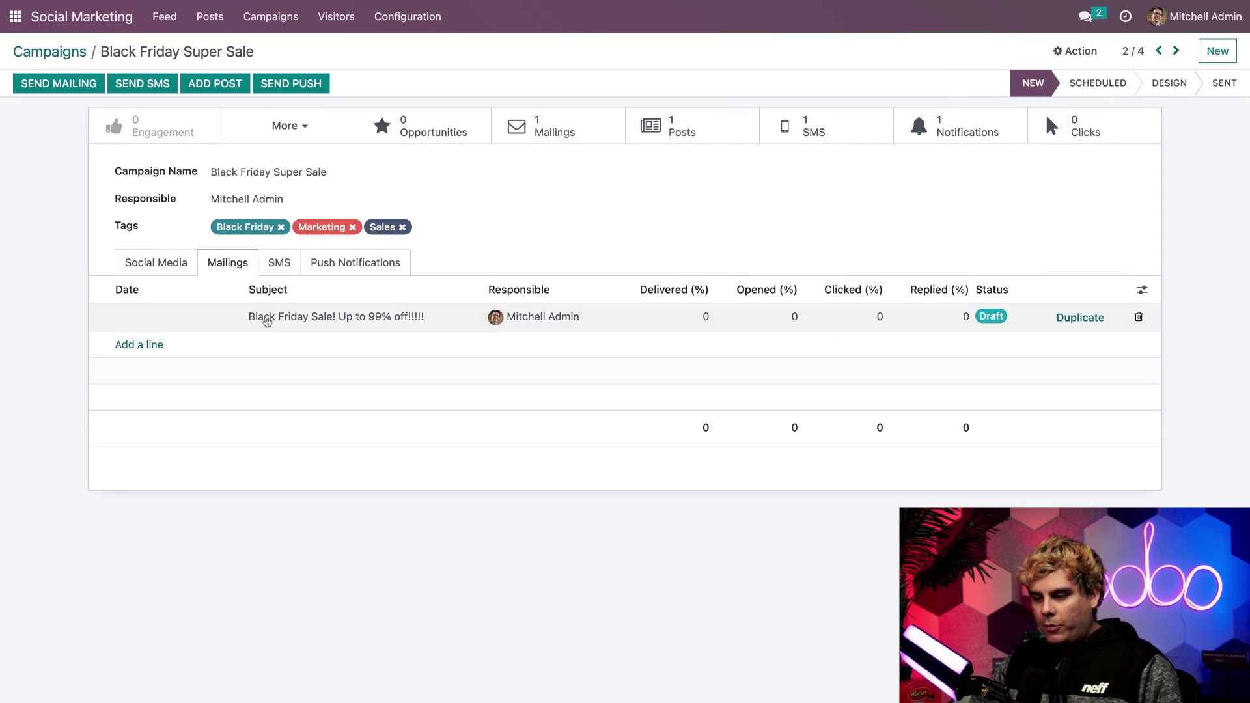
left_click(266, 319)
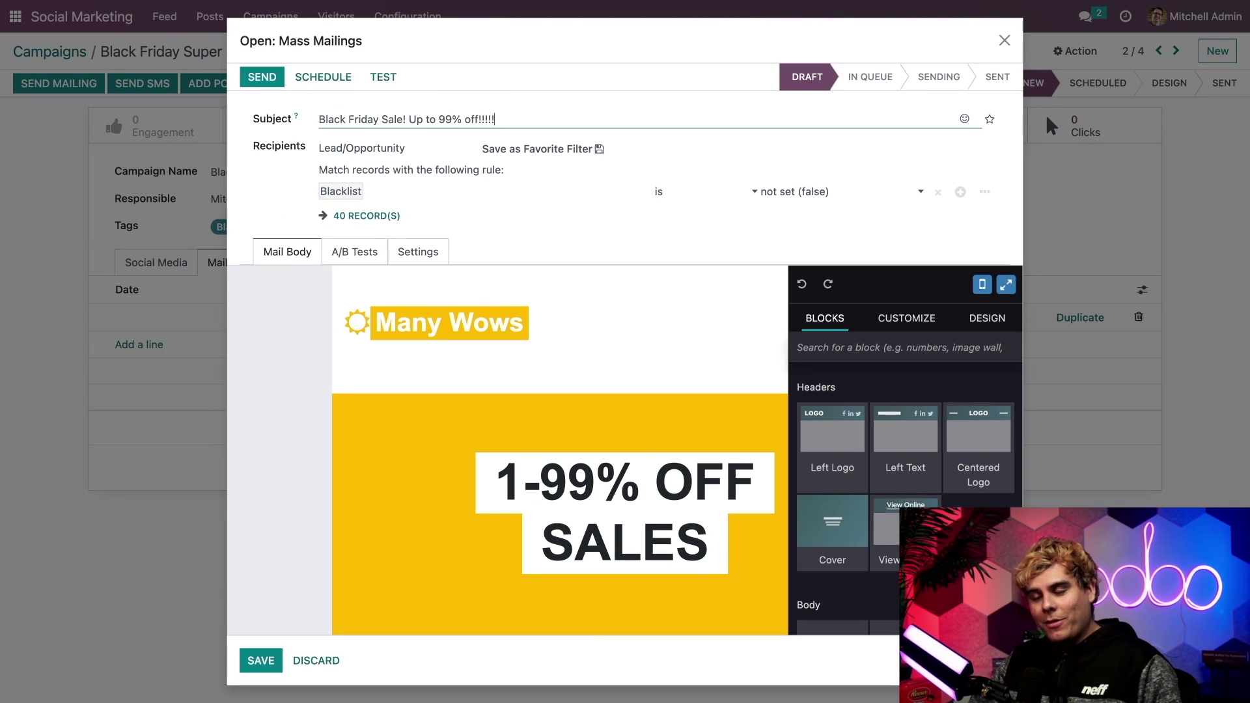
left_click(261, 76)
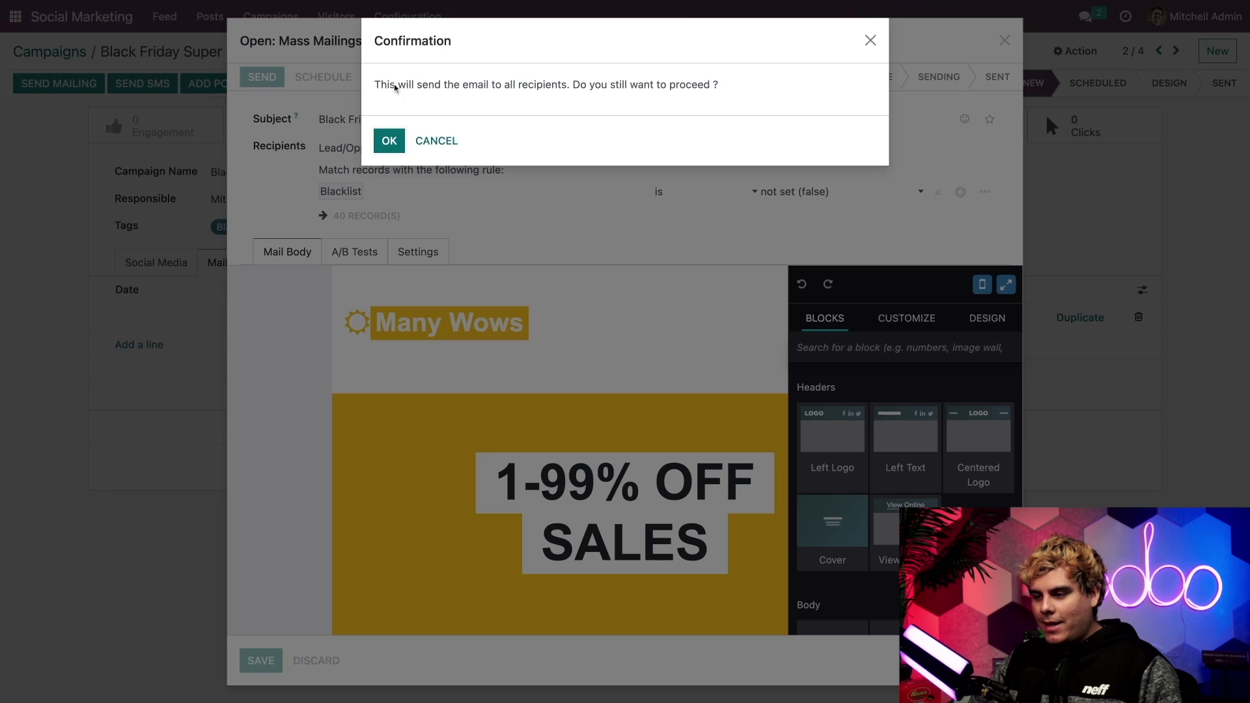
left_click(389, 141)
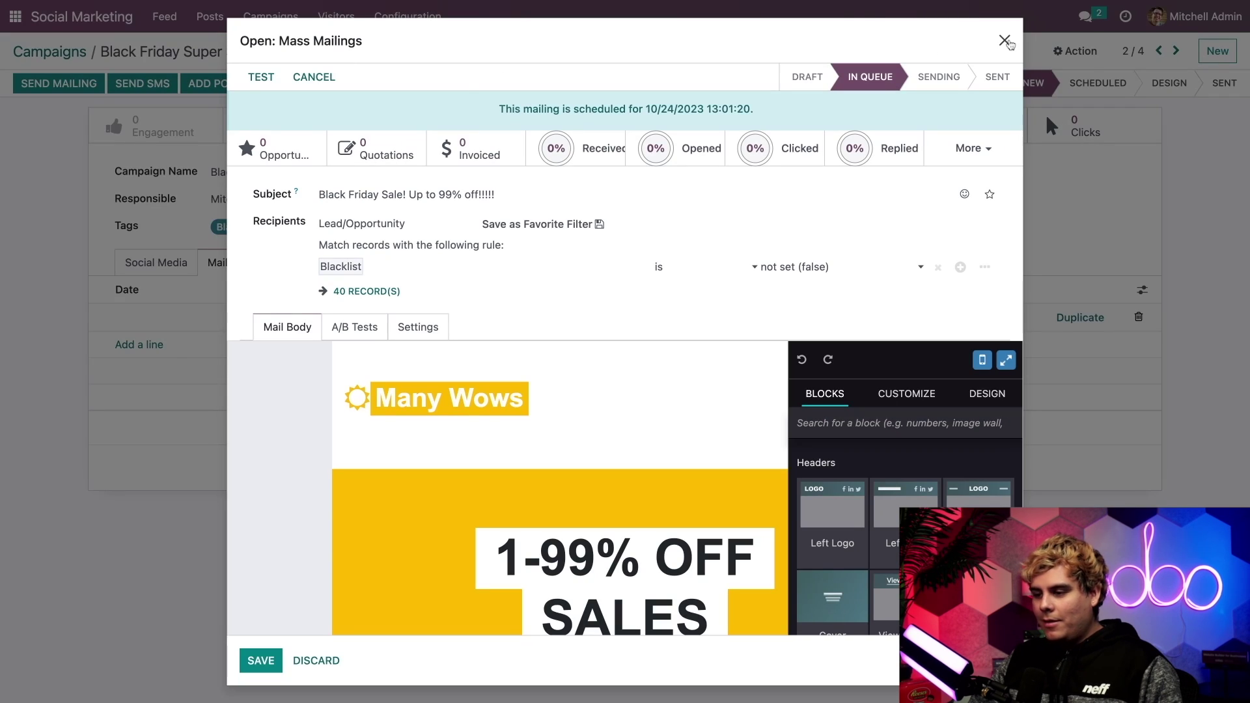
left_click(1006, 42)
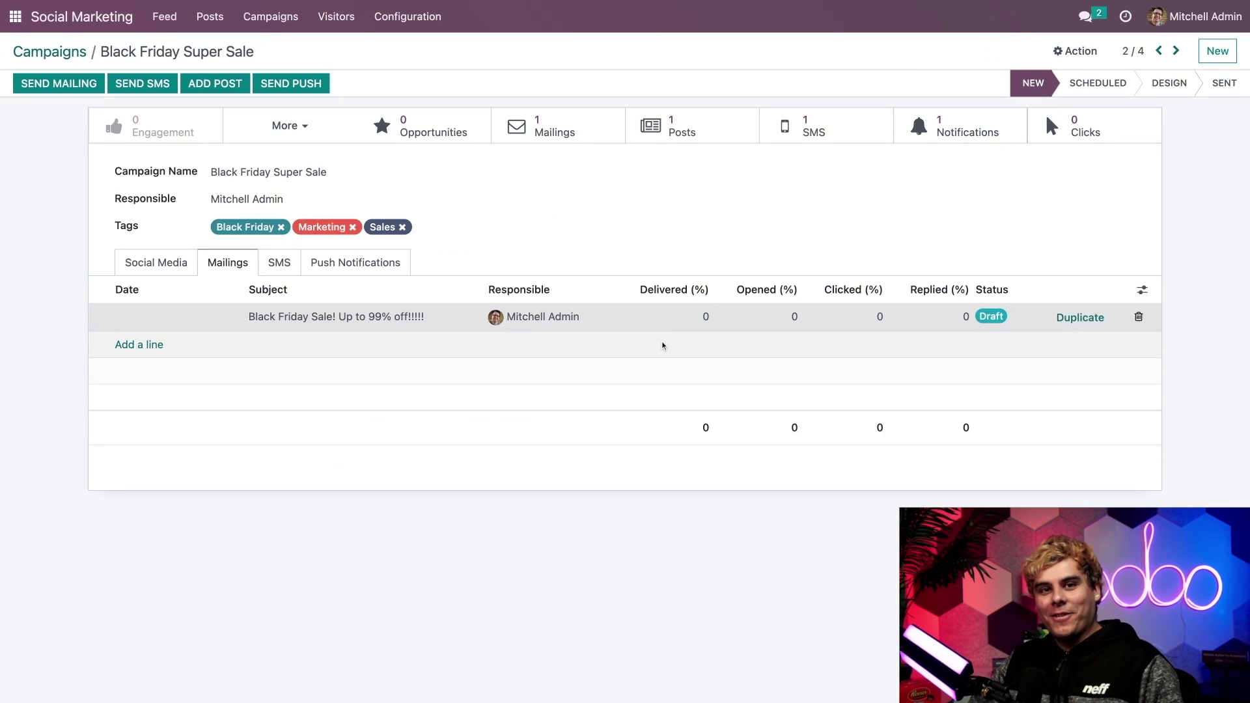
Send the Black Friday Promo SMS to all recipients
left_click(281, 263)
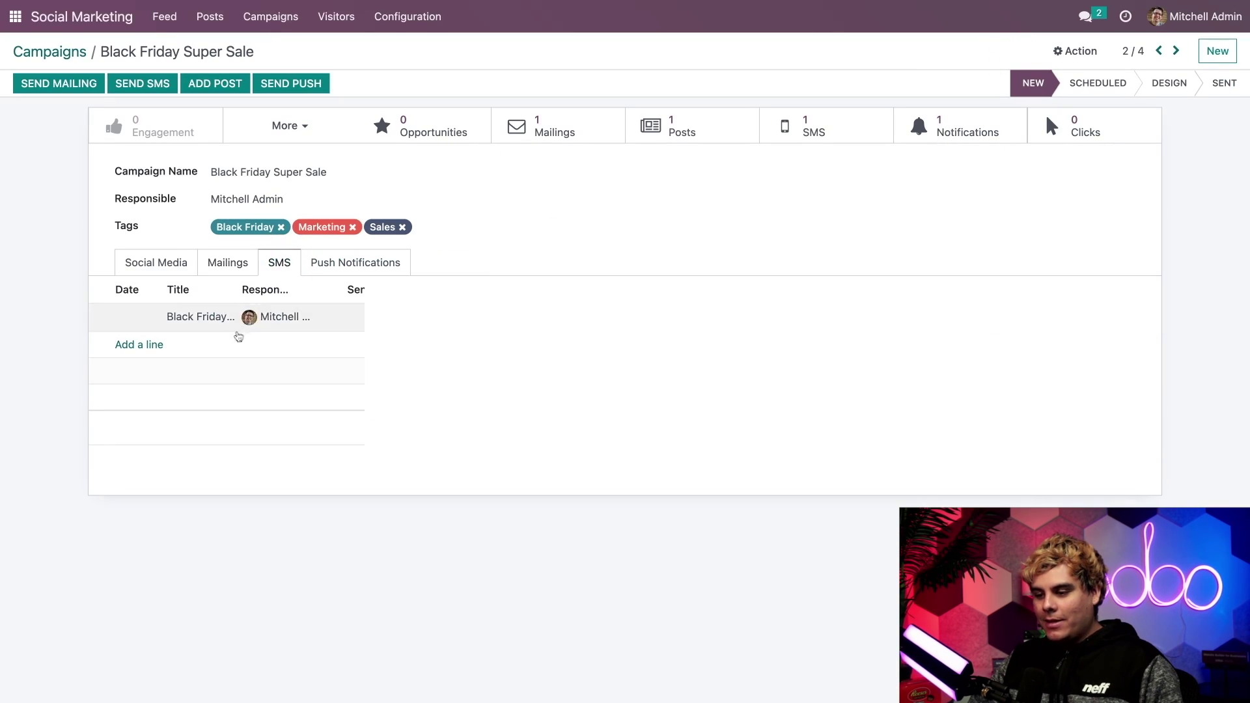
left_click(220, 319)
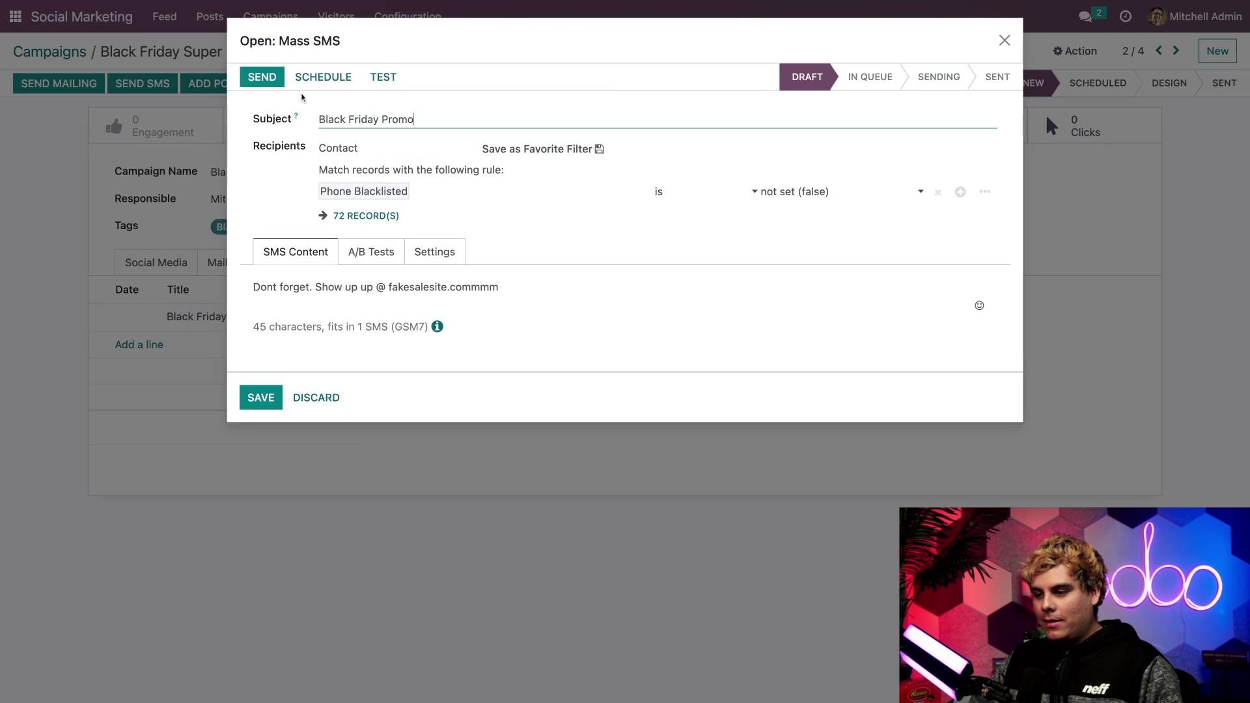
left_click(262, 77)
left_click(388, 140)
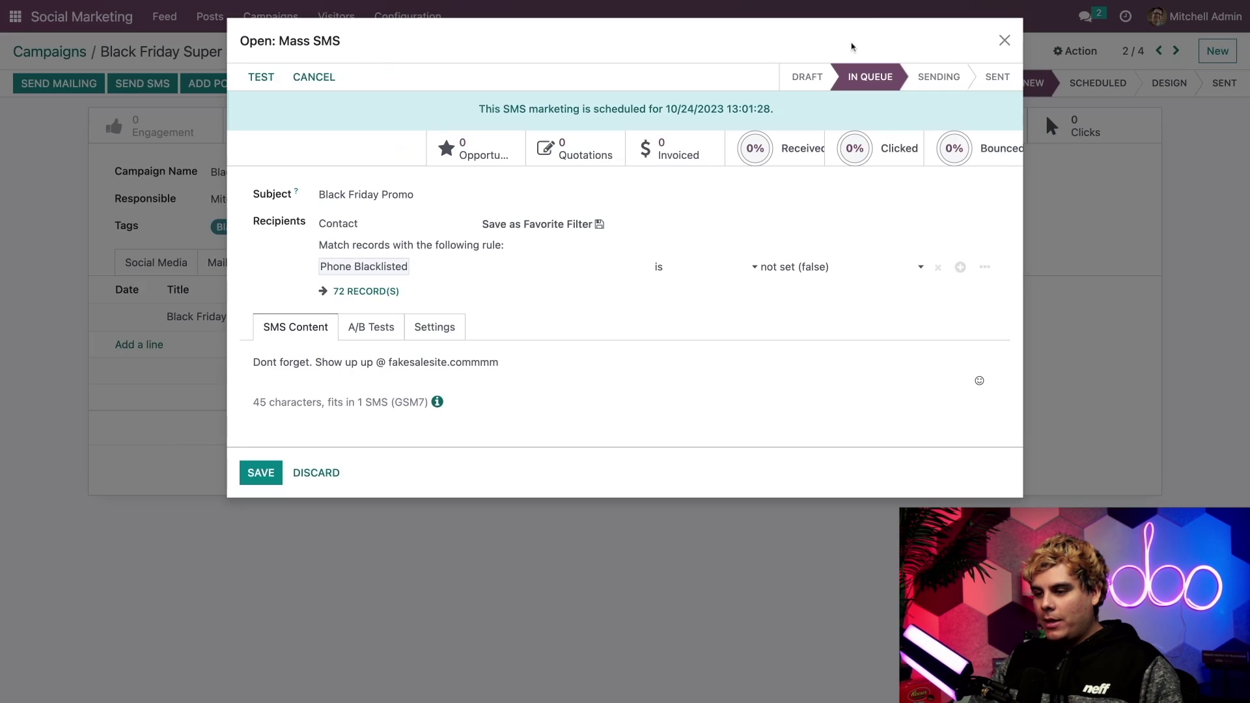
left_click(1005, 40)
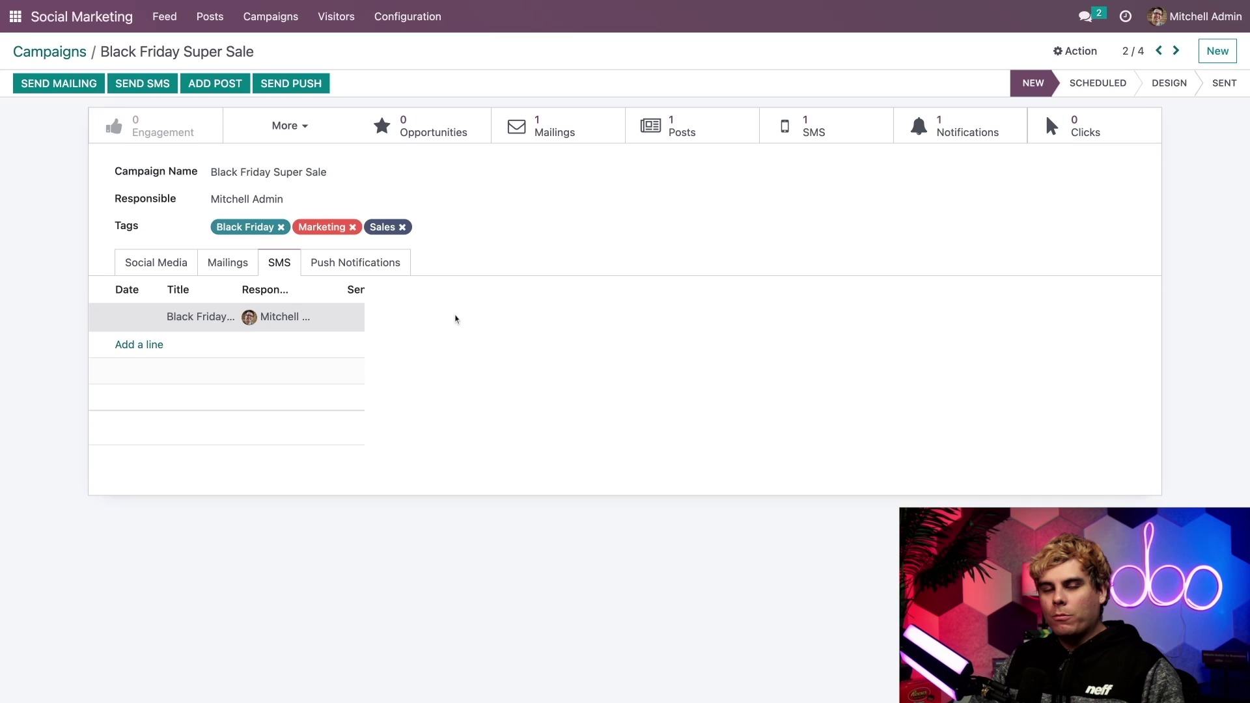
Post the Secret Sale social post from the campaign's Social Media list
left_click(175, 264)
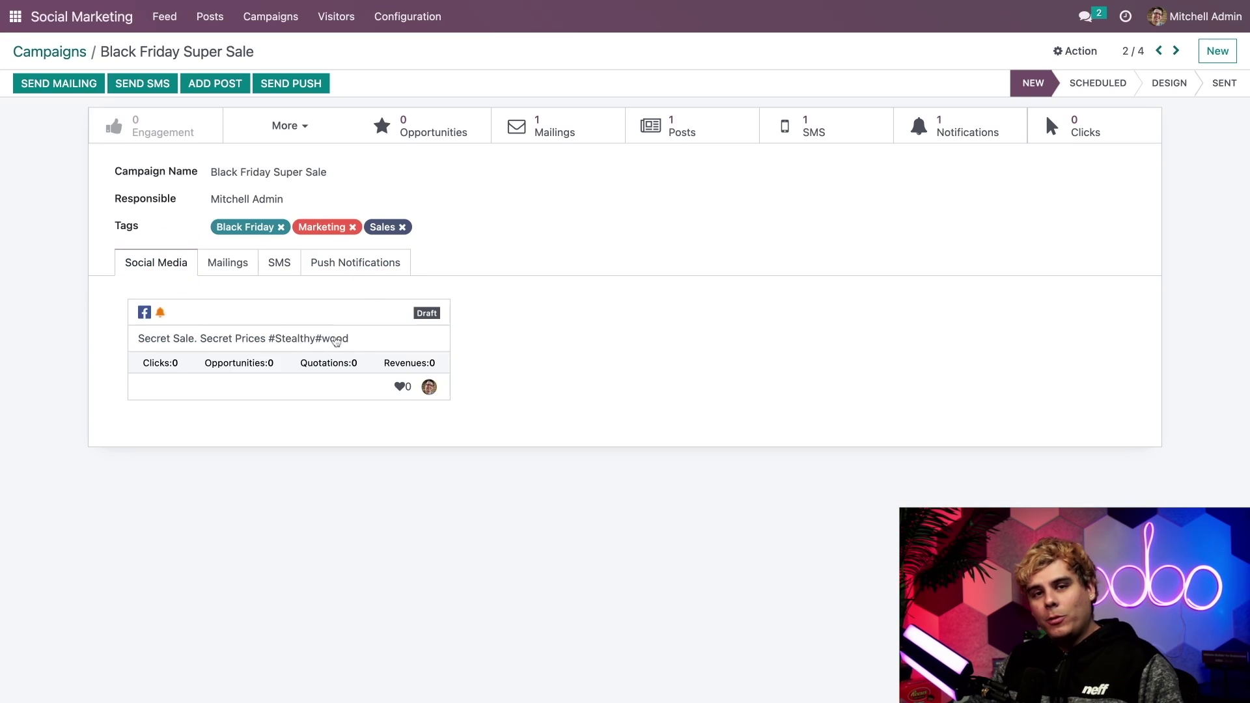
left_click(252, 396)
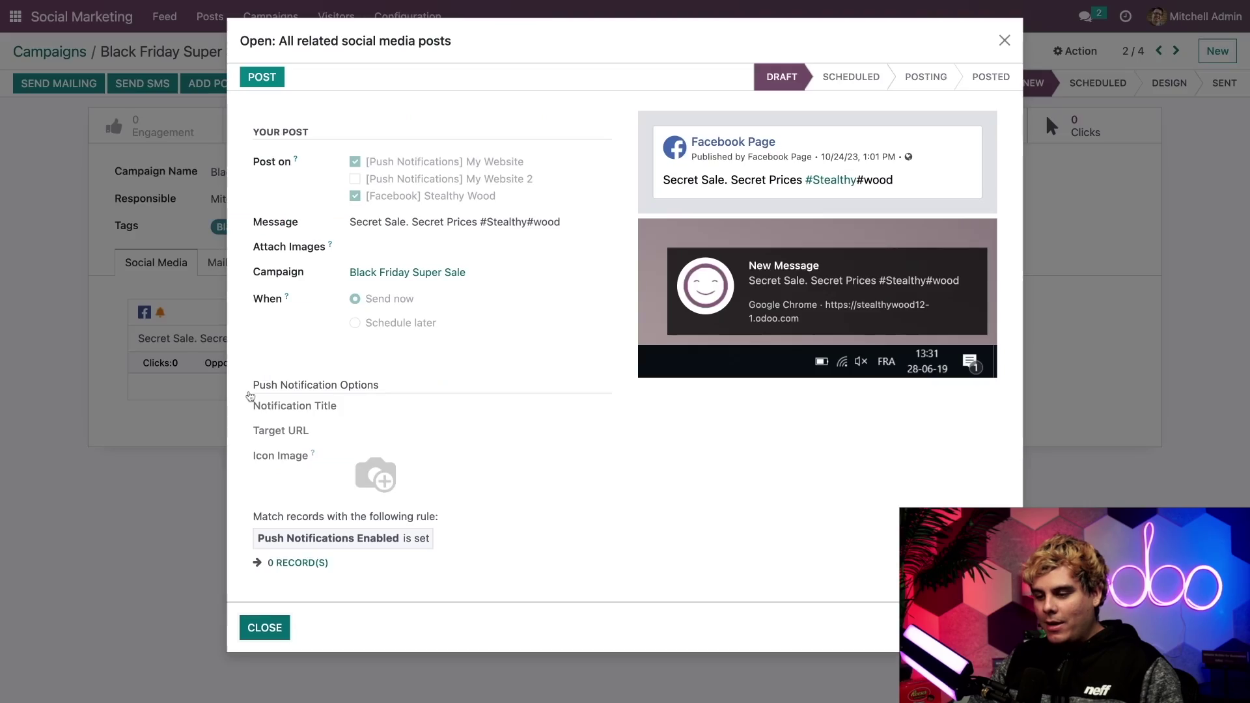
left_click(248, 76)
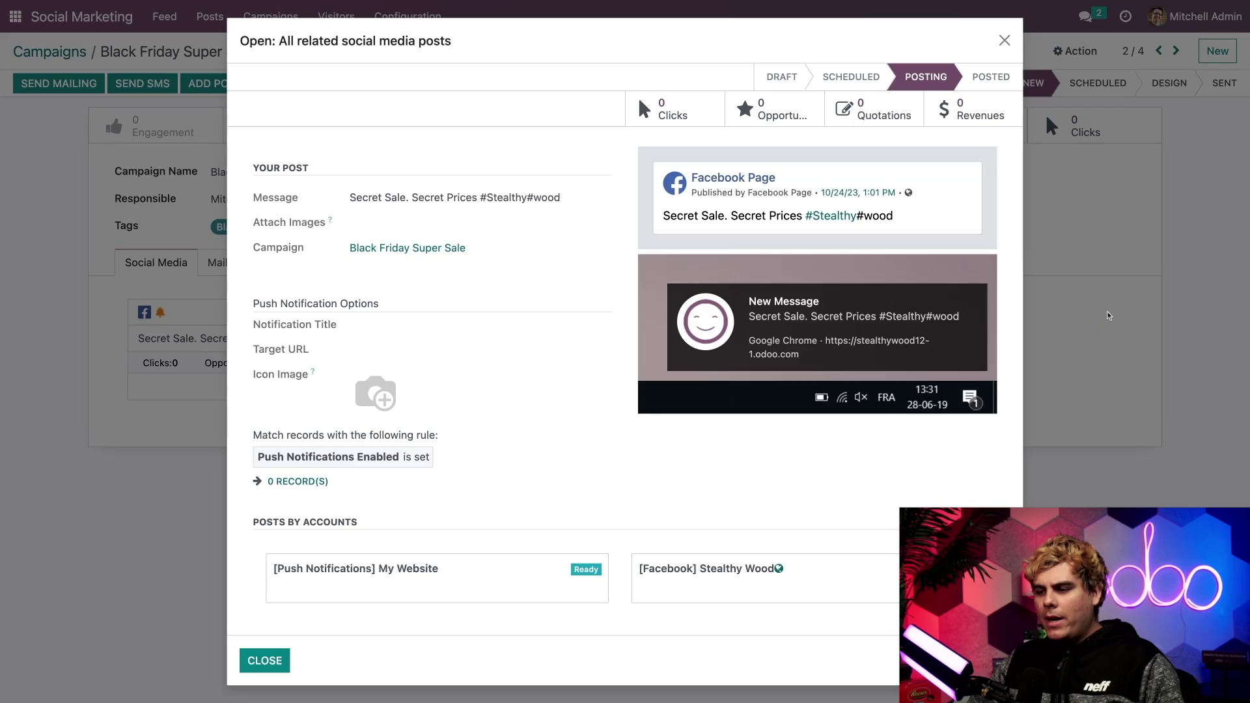
left_click(1003, 40)
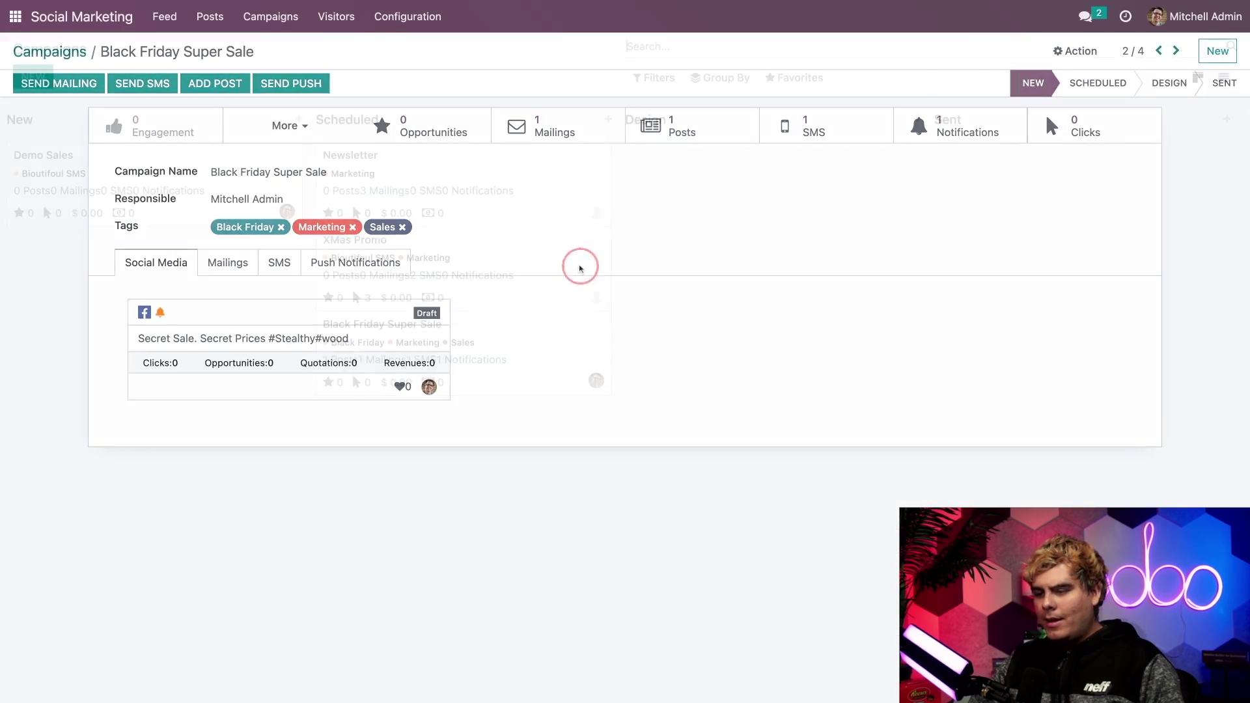